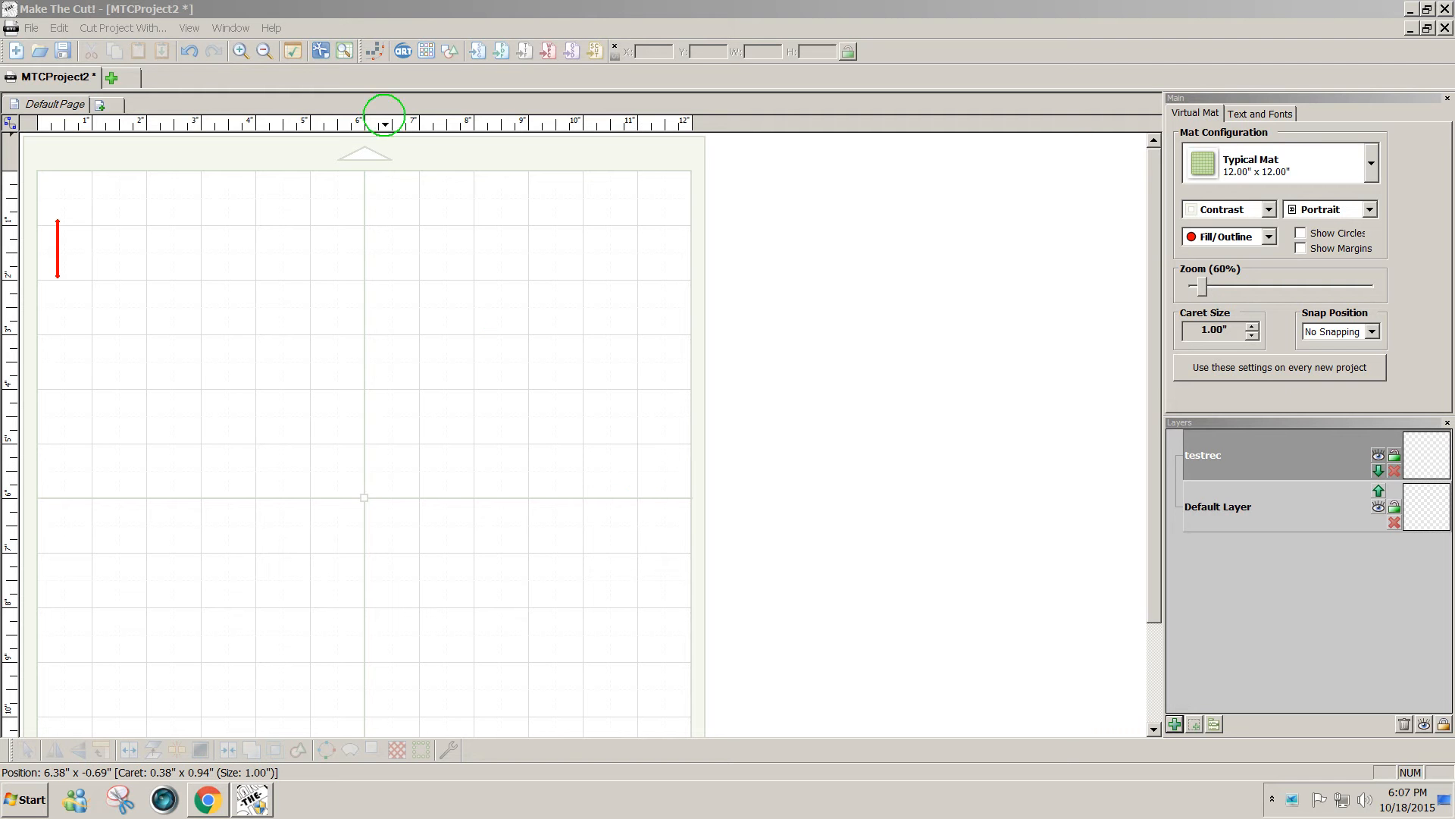
- Check the installed program's version information and close the About window
click(272, 28)
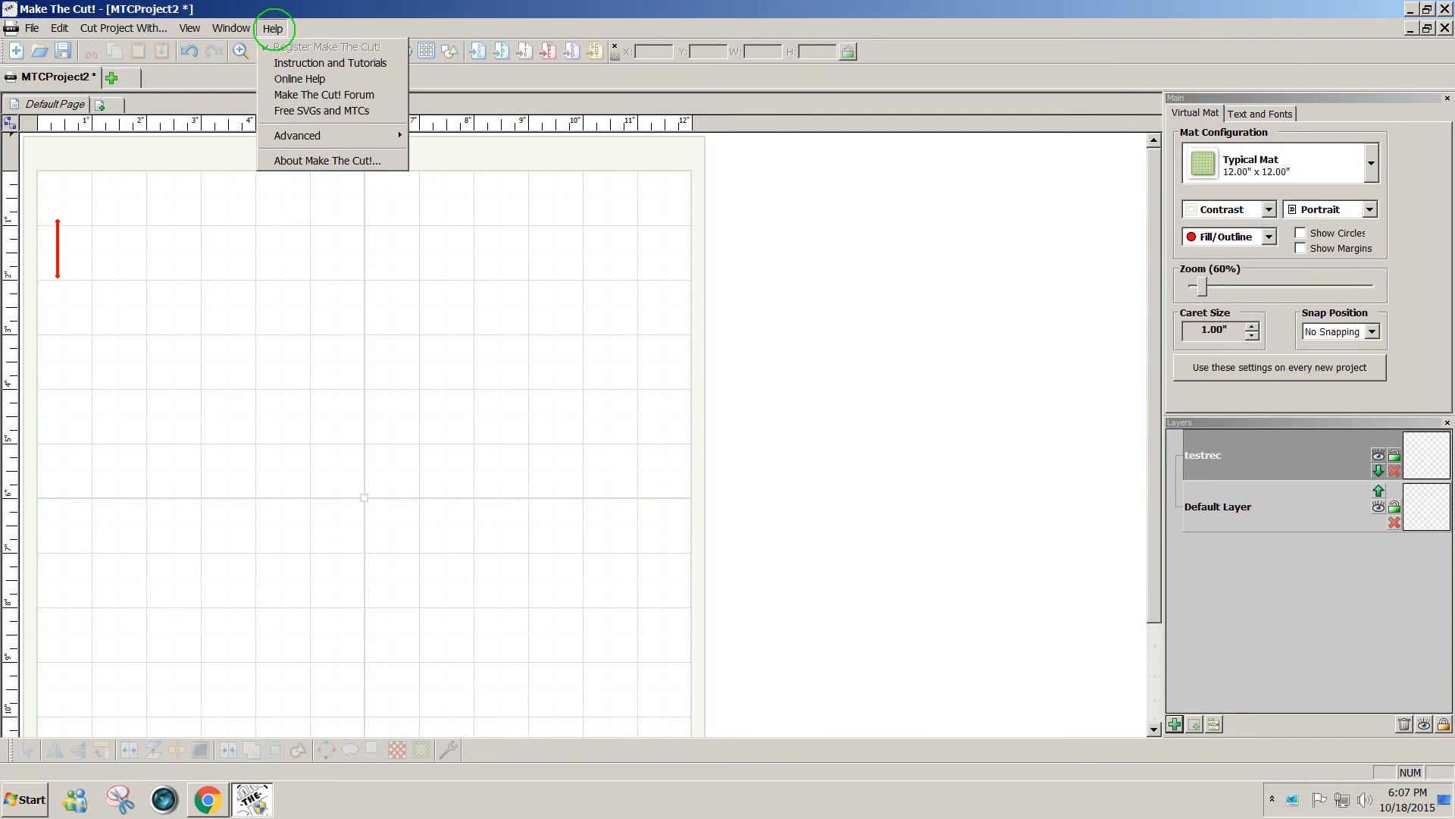
click(316, 160)
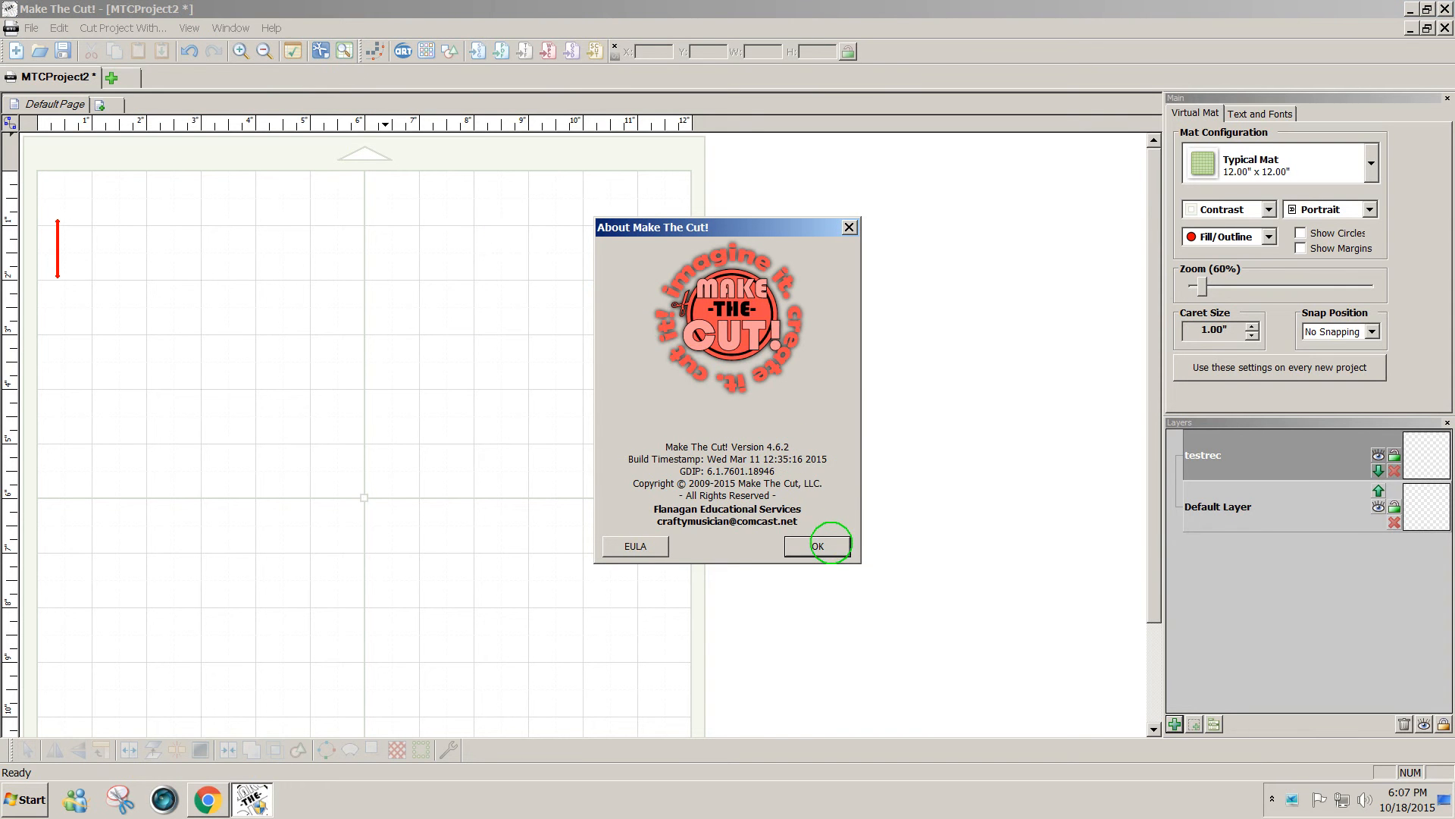
click(831, 542)
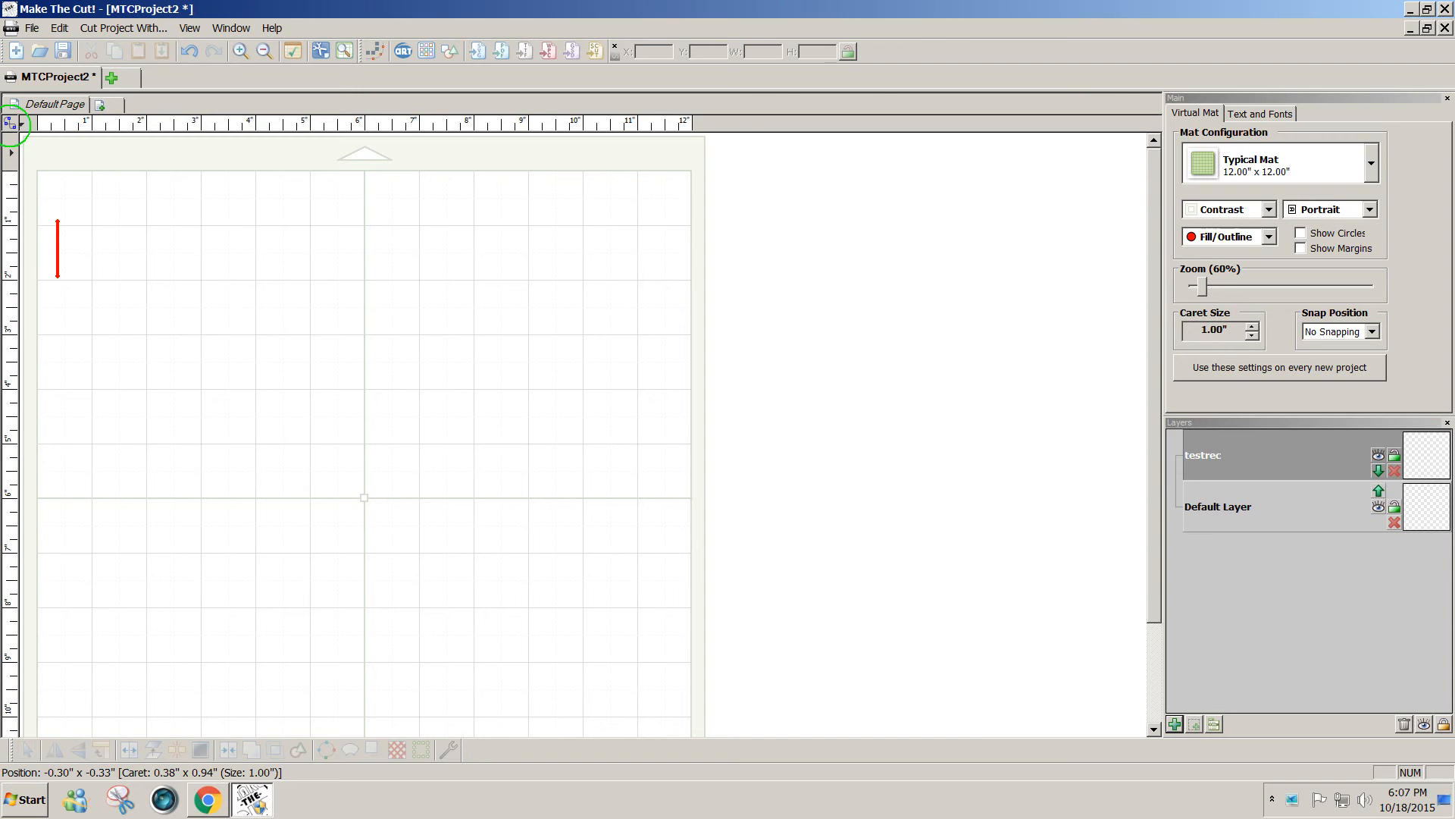
- Show the drawing tools and add a Square (Polygons) from the basic shapes library, searching for "sq"
click(11, 123)
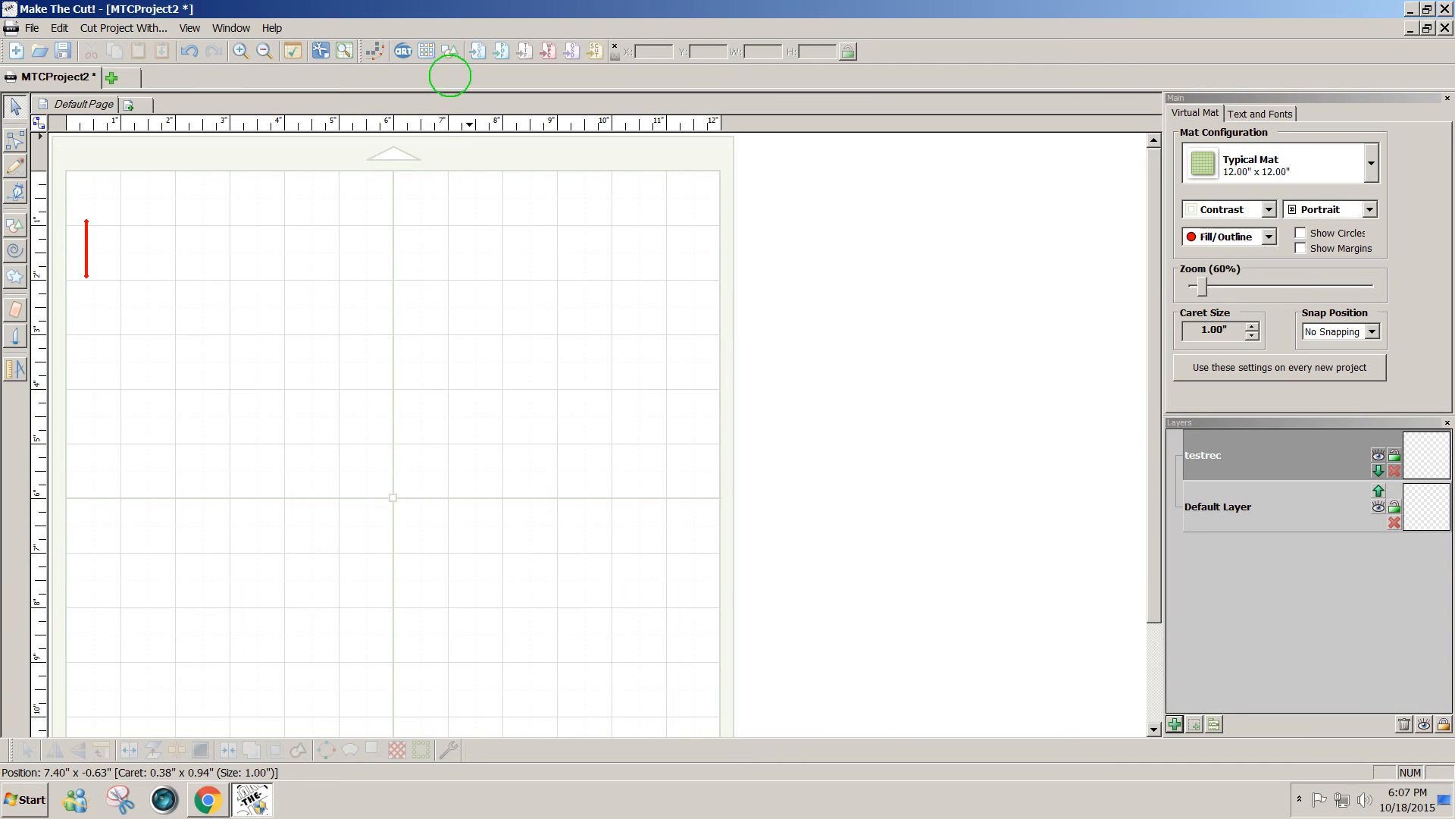
click(449, 50)
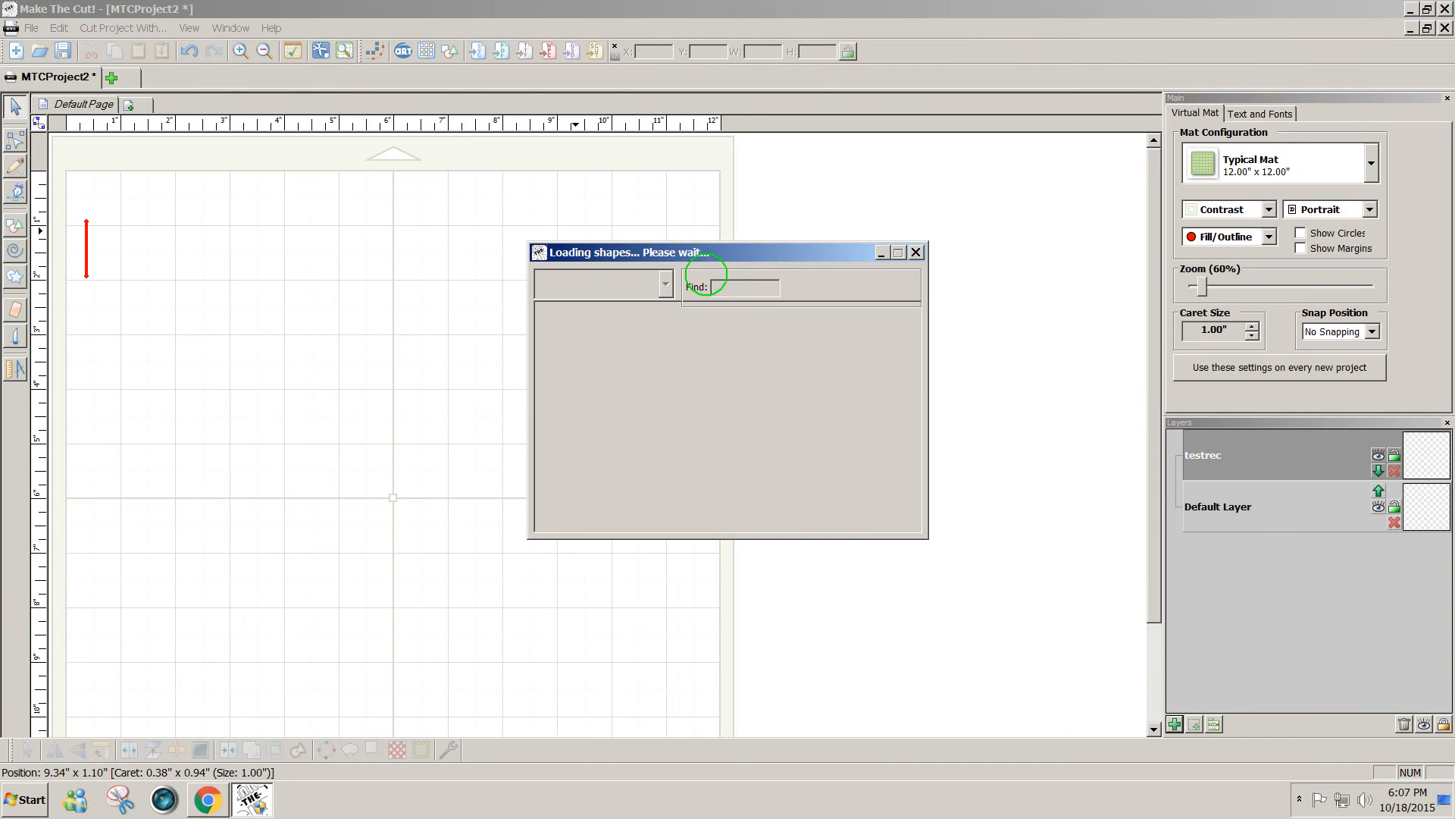
click(743, 286)
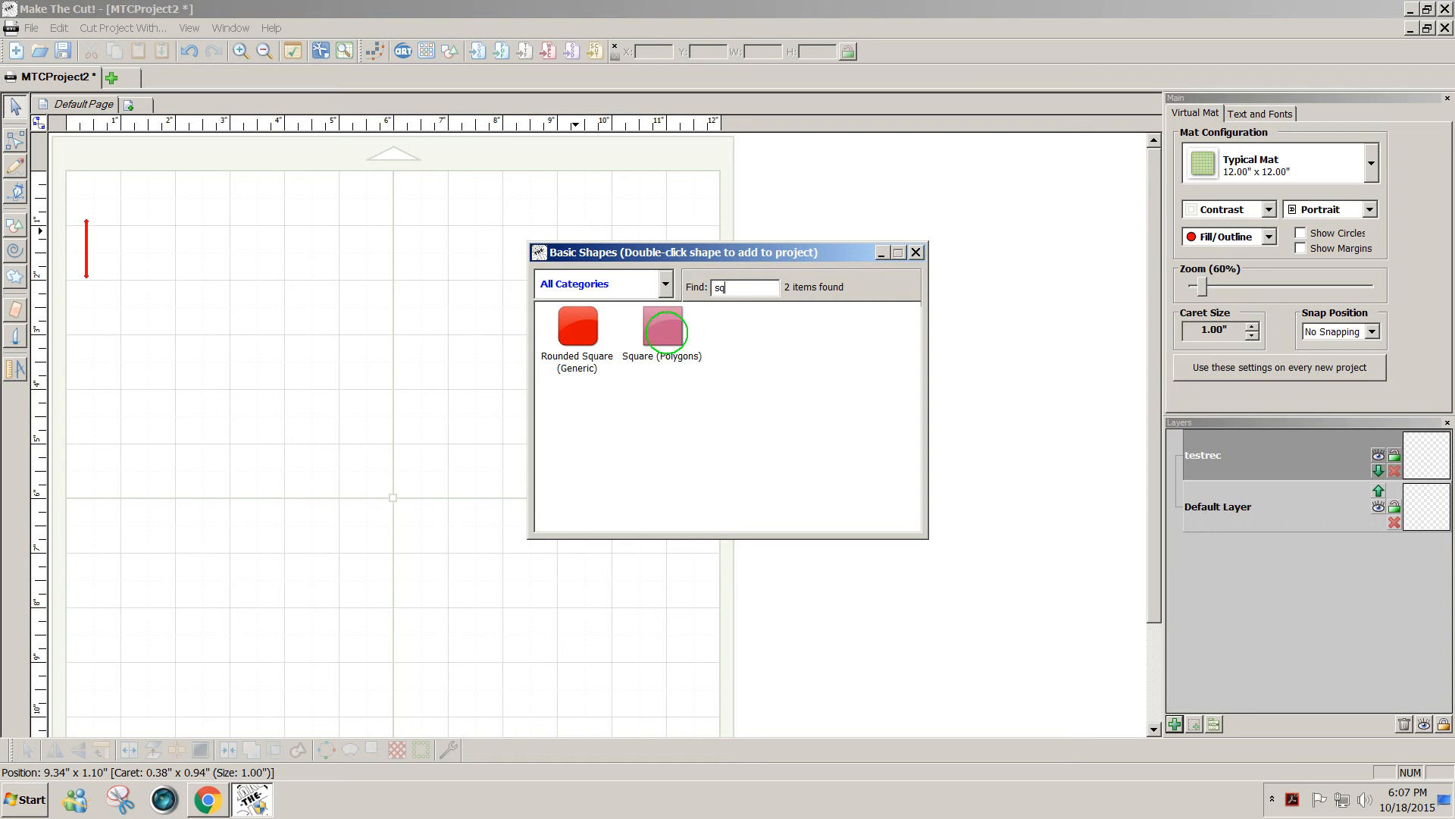
double_click(665, 331)
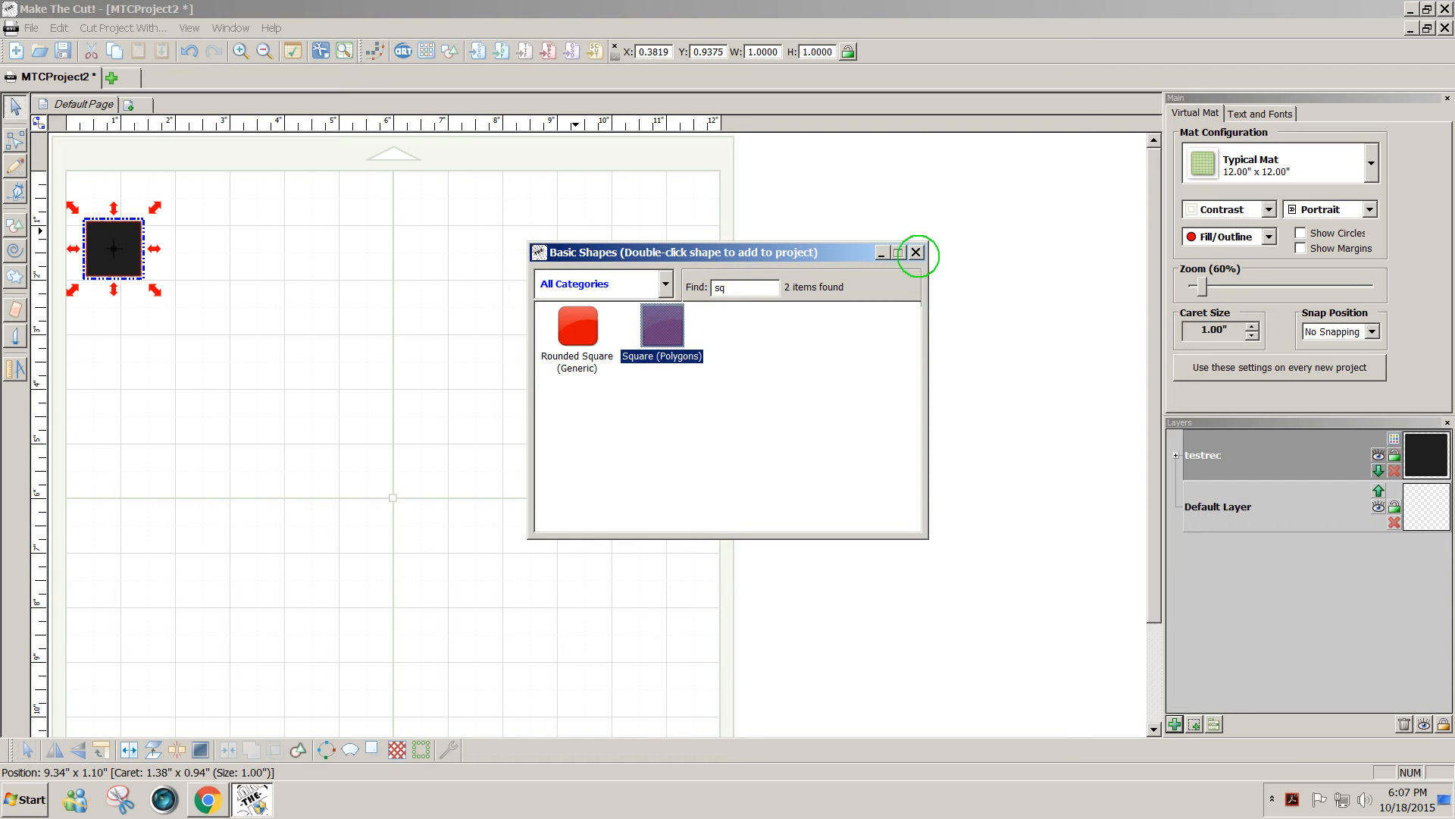
click(916, 253)
- Enlarge the square to about 5.61 inches and centre it on the mat, using the Green mat colour scheme
drag(113, 249, 497, 540)
drag(357, 426, 447, 402)
click(1269, 211)
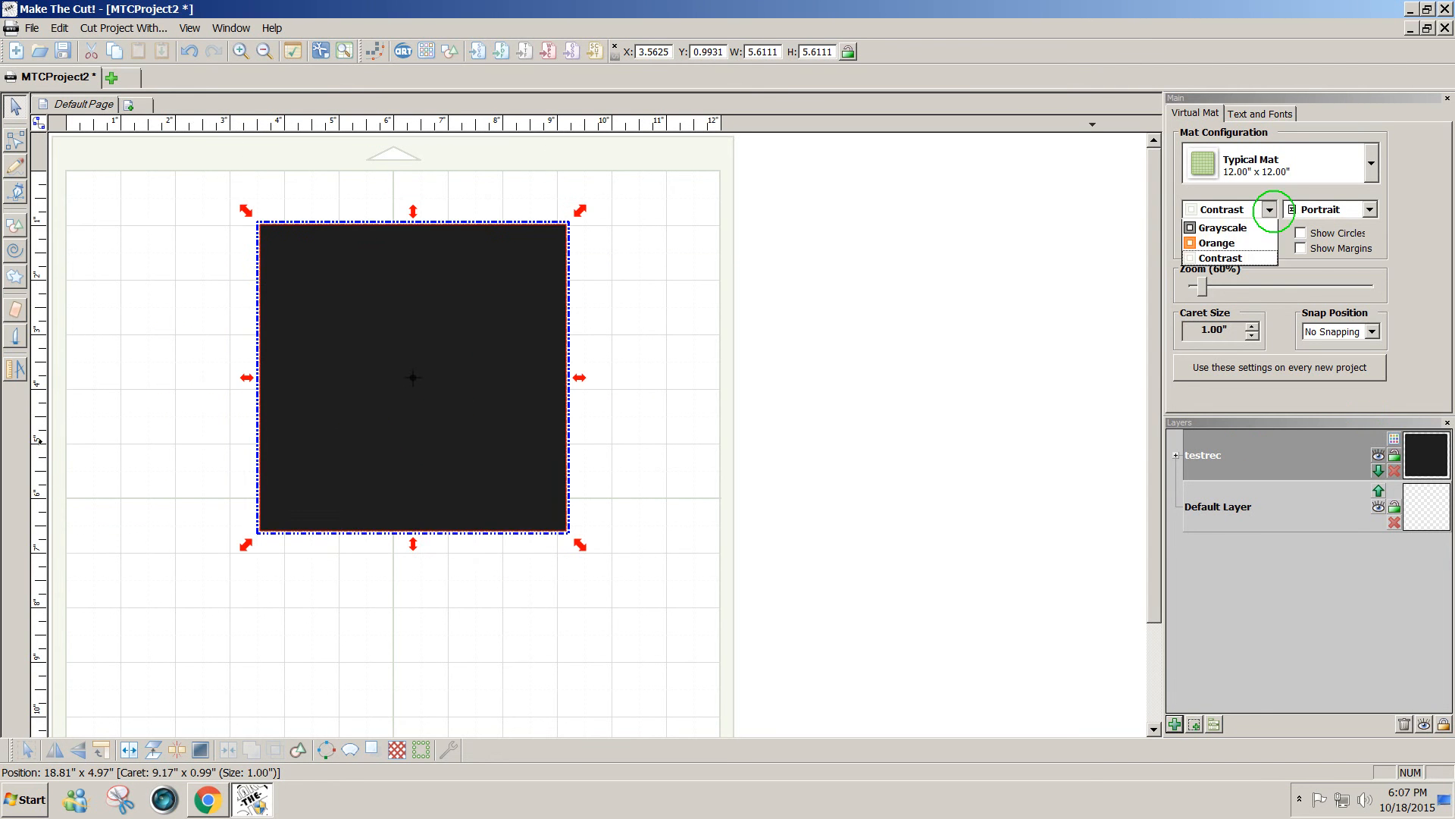
click(1246, 227)
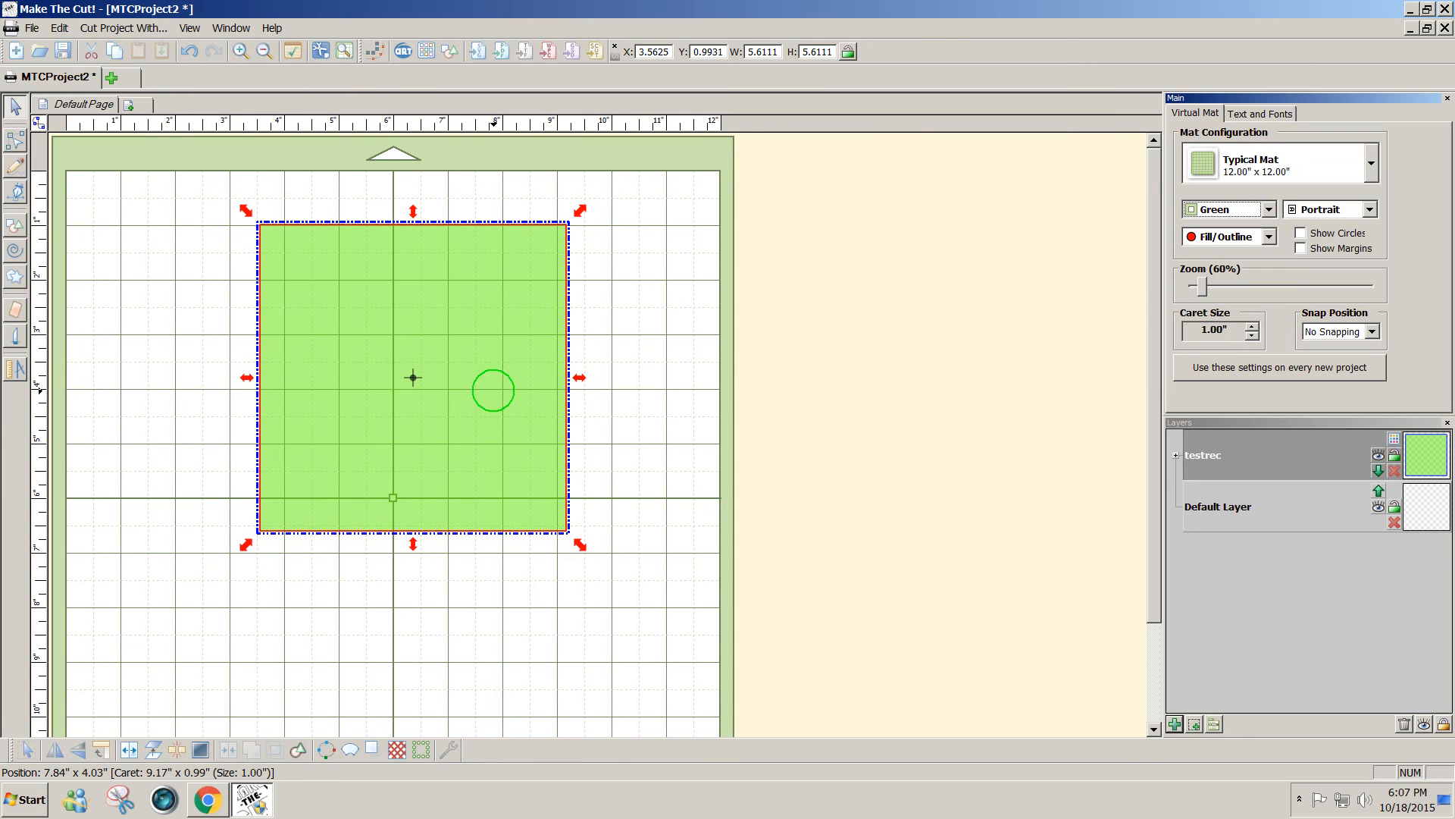
drag(413, 377, 392, 498)
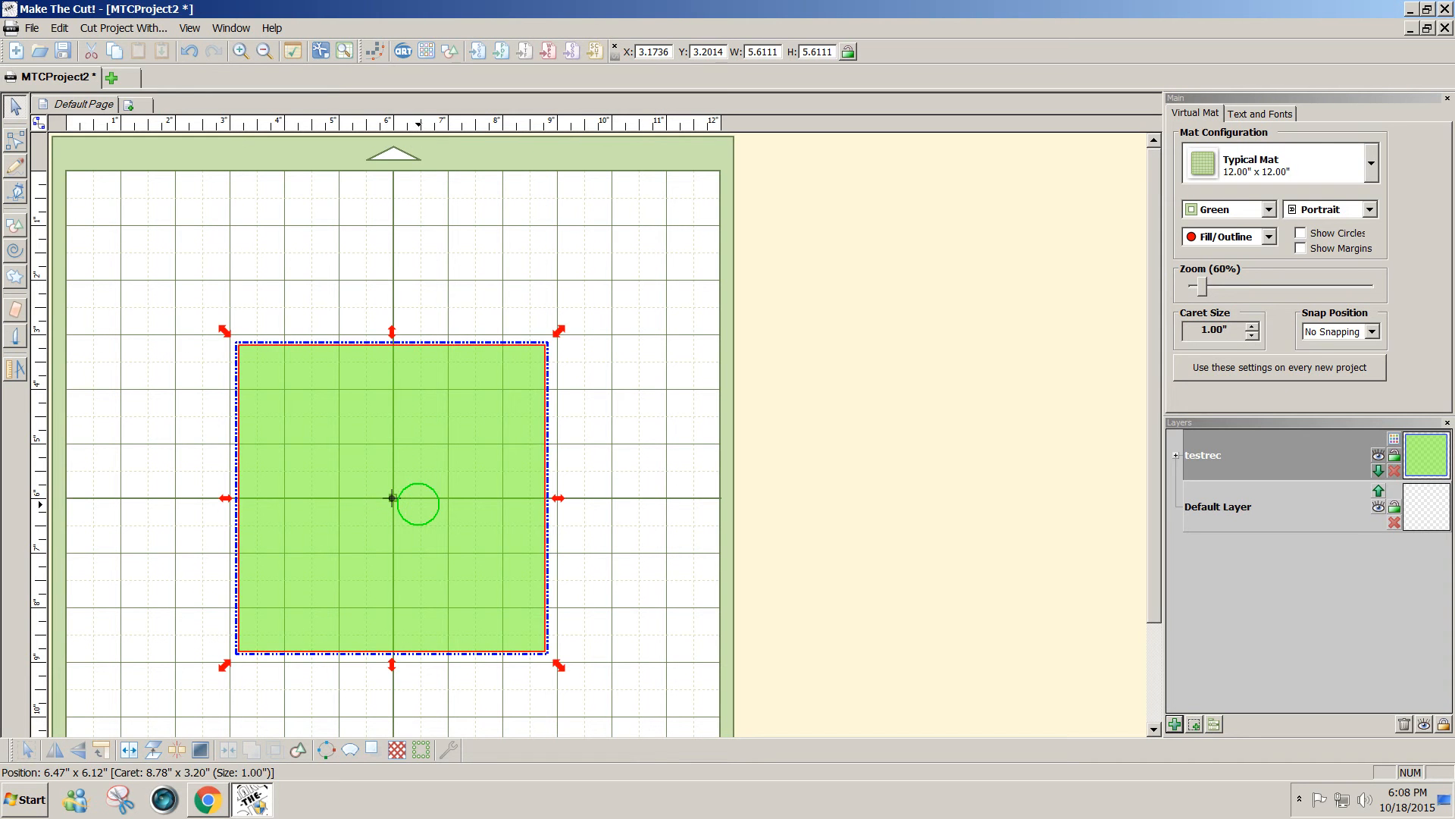
- Duplicate the square in place and shrink the copy to about 2.89 by 4.07 inches, keeping it on the original's bottom edge
click(415, 506)
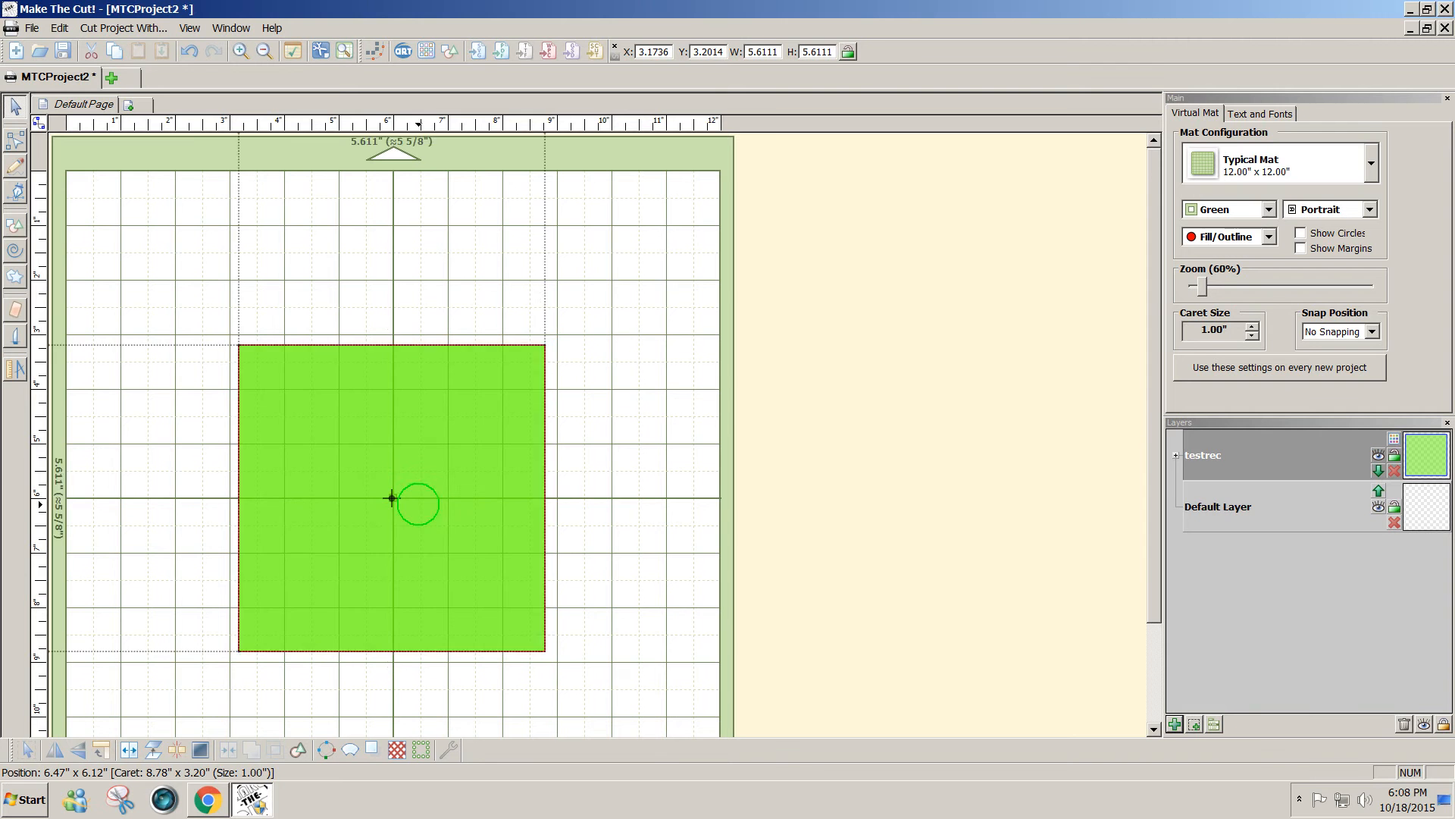
drag(225, 498, 290, 498)
drag(424, 330, 422, 418)
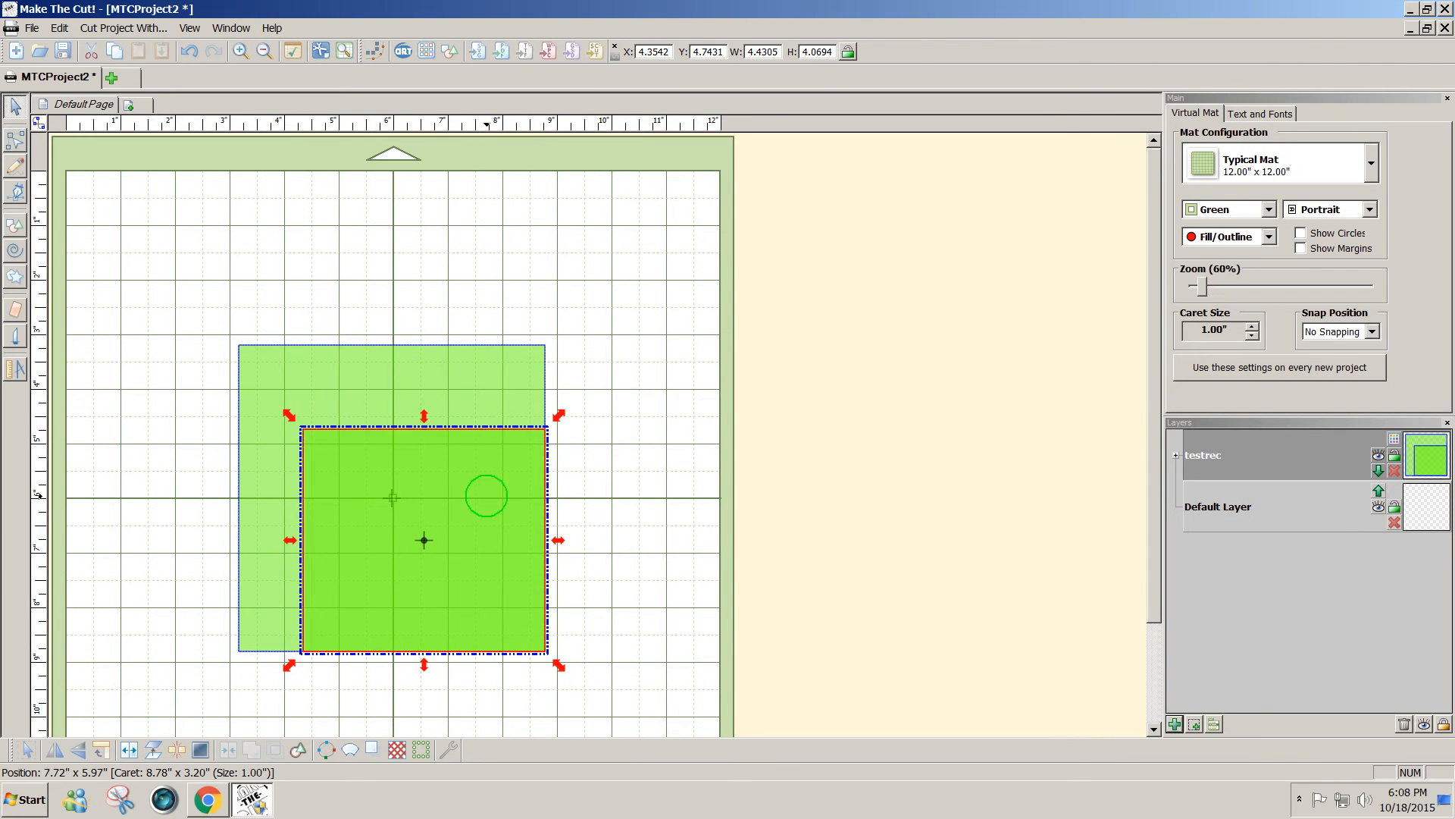
drag(558, 536, 475, 554)
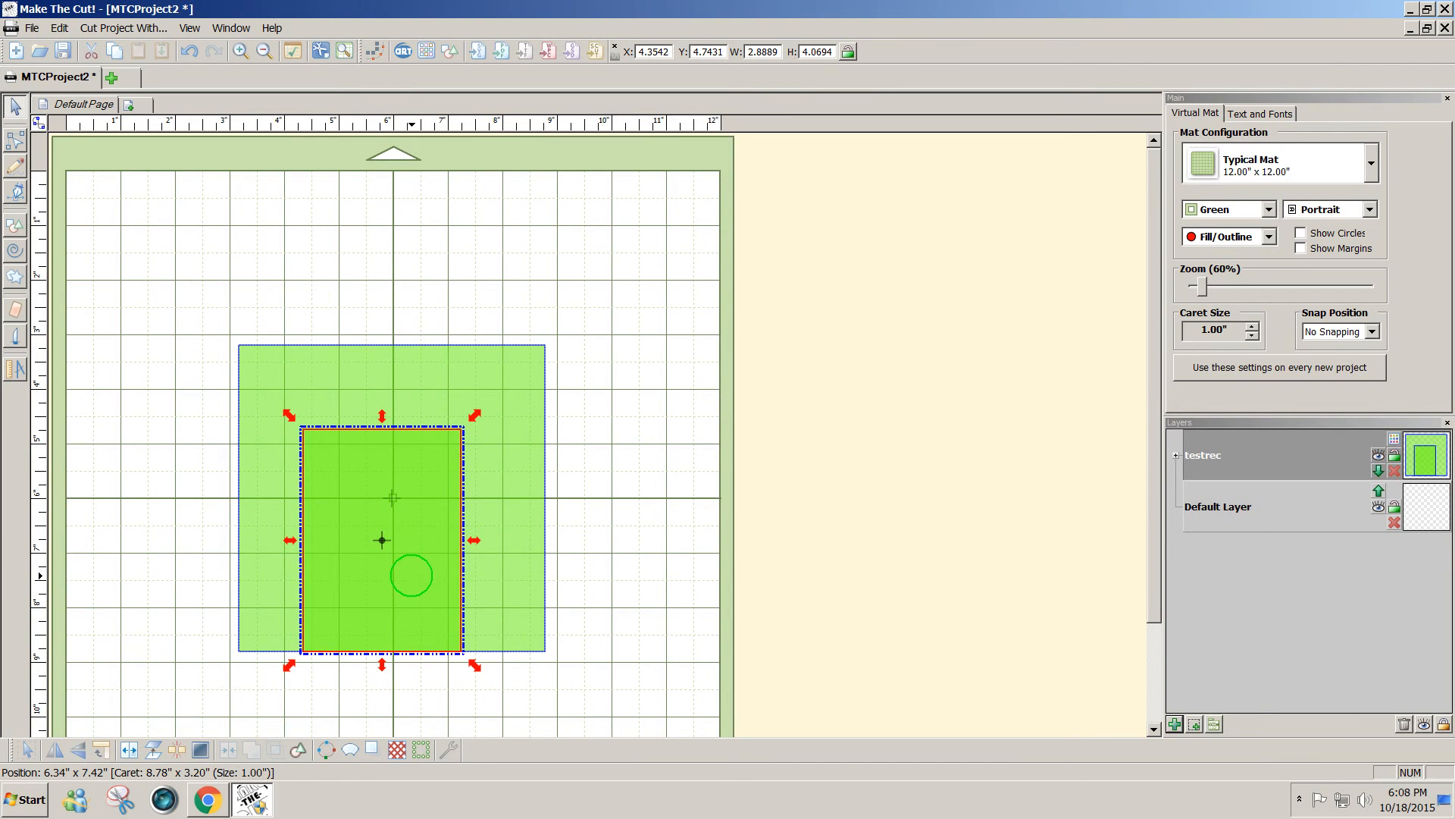
- Select both shapes and align their centres horizontally so the inner rectangle sits in the middle of the square
click(159, 254)
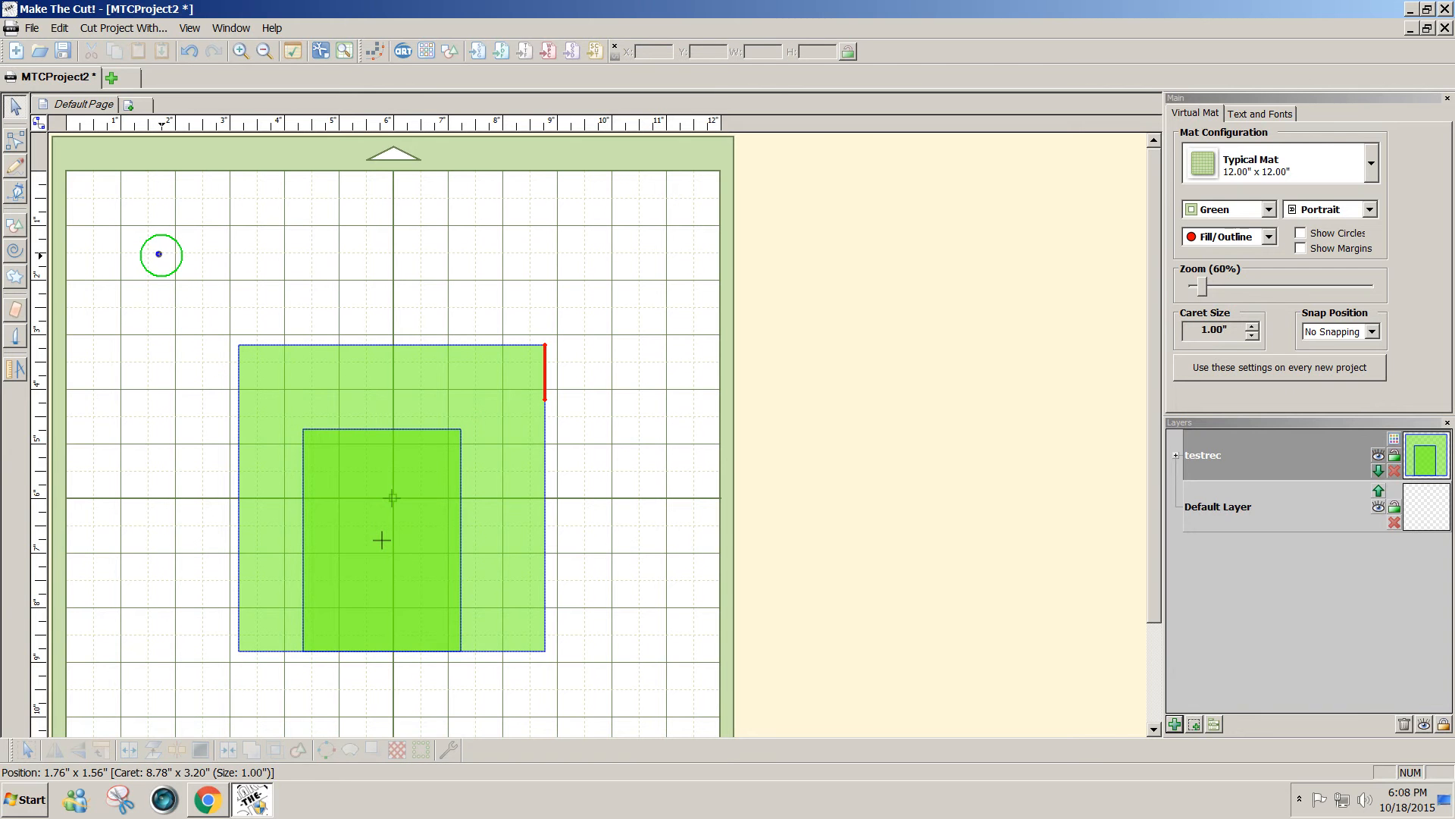
drag(159, 254, 679, 698)
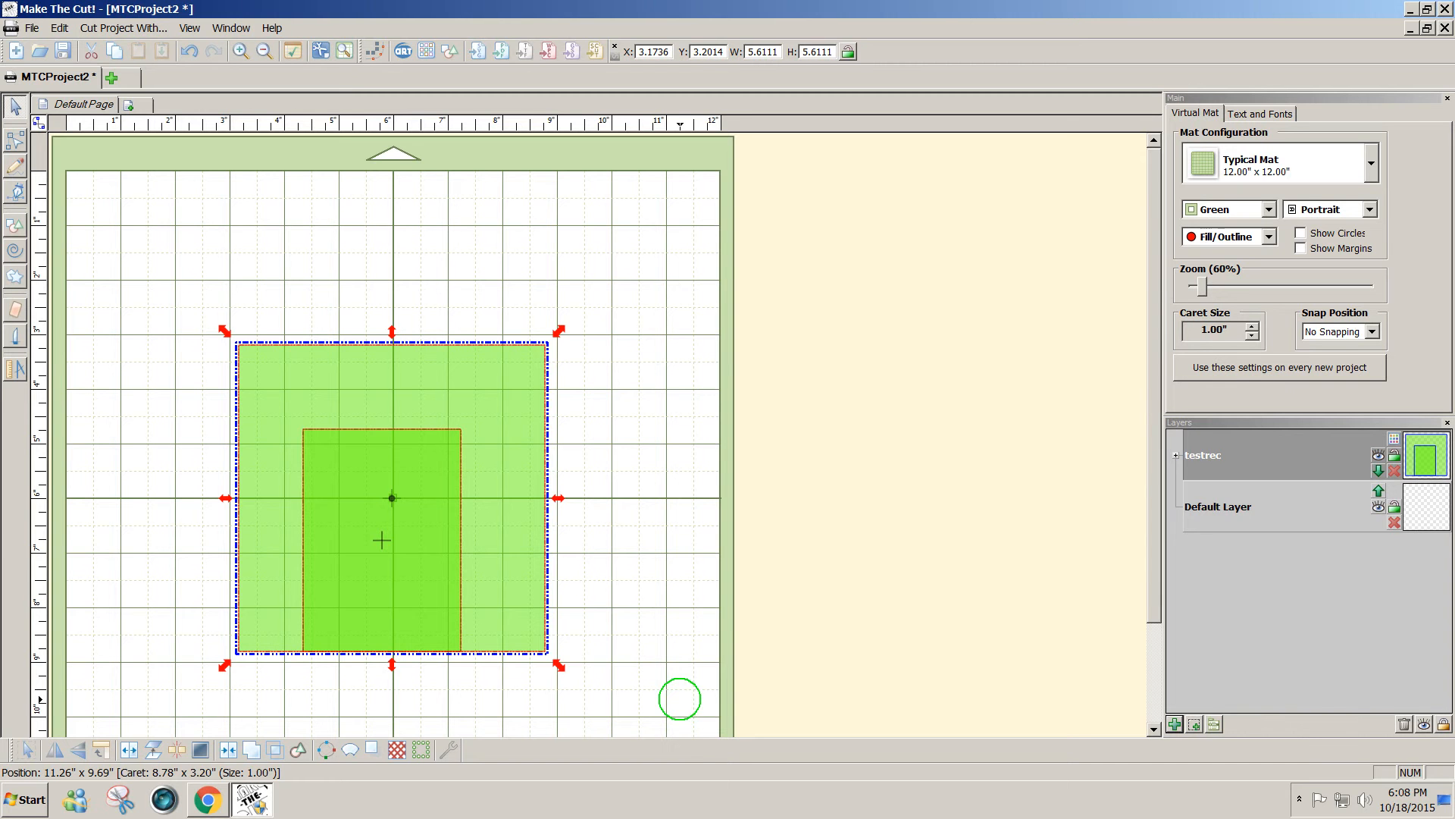
key(h)
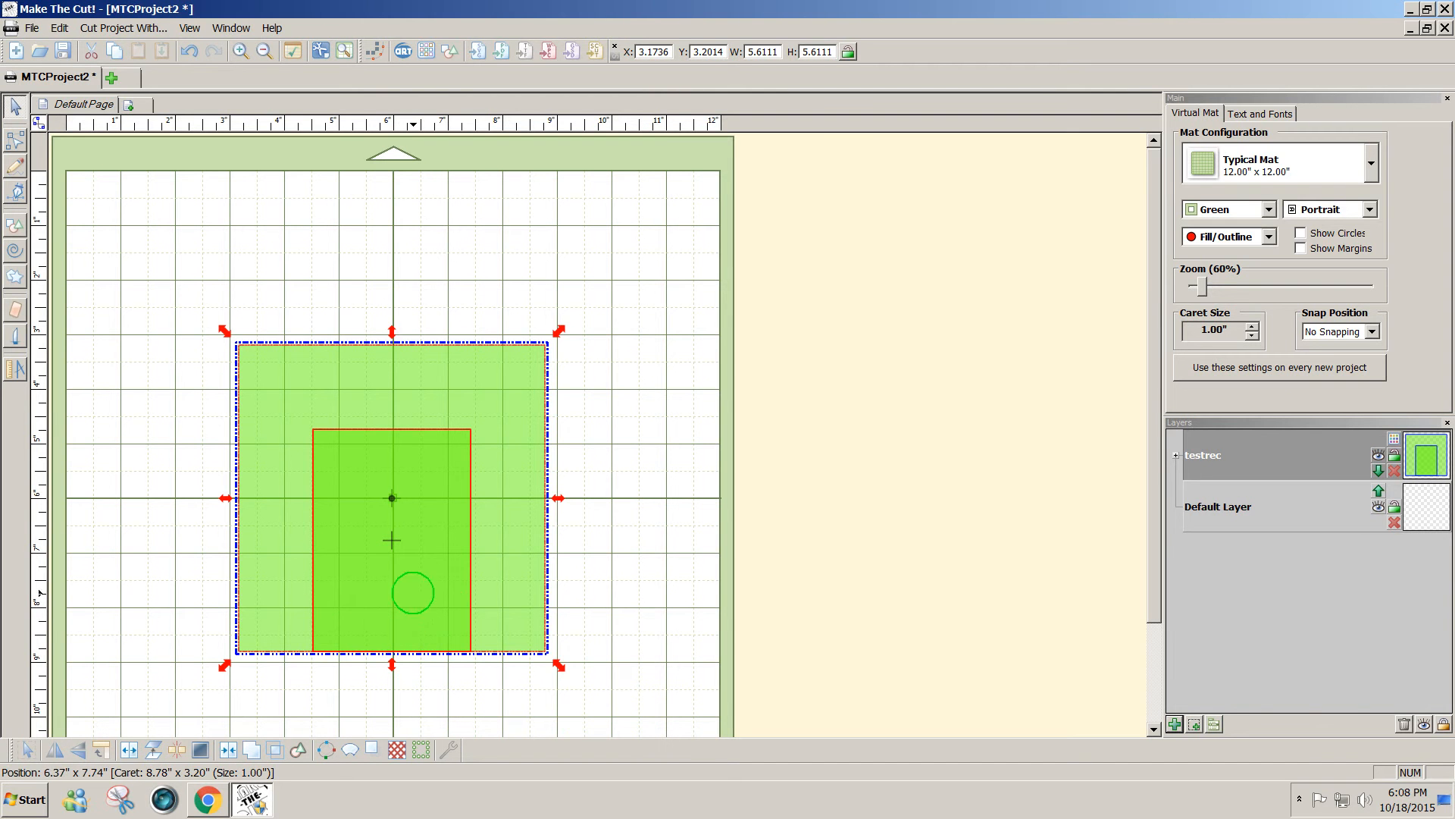
click(596, 408)
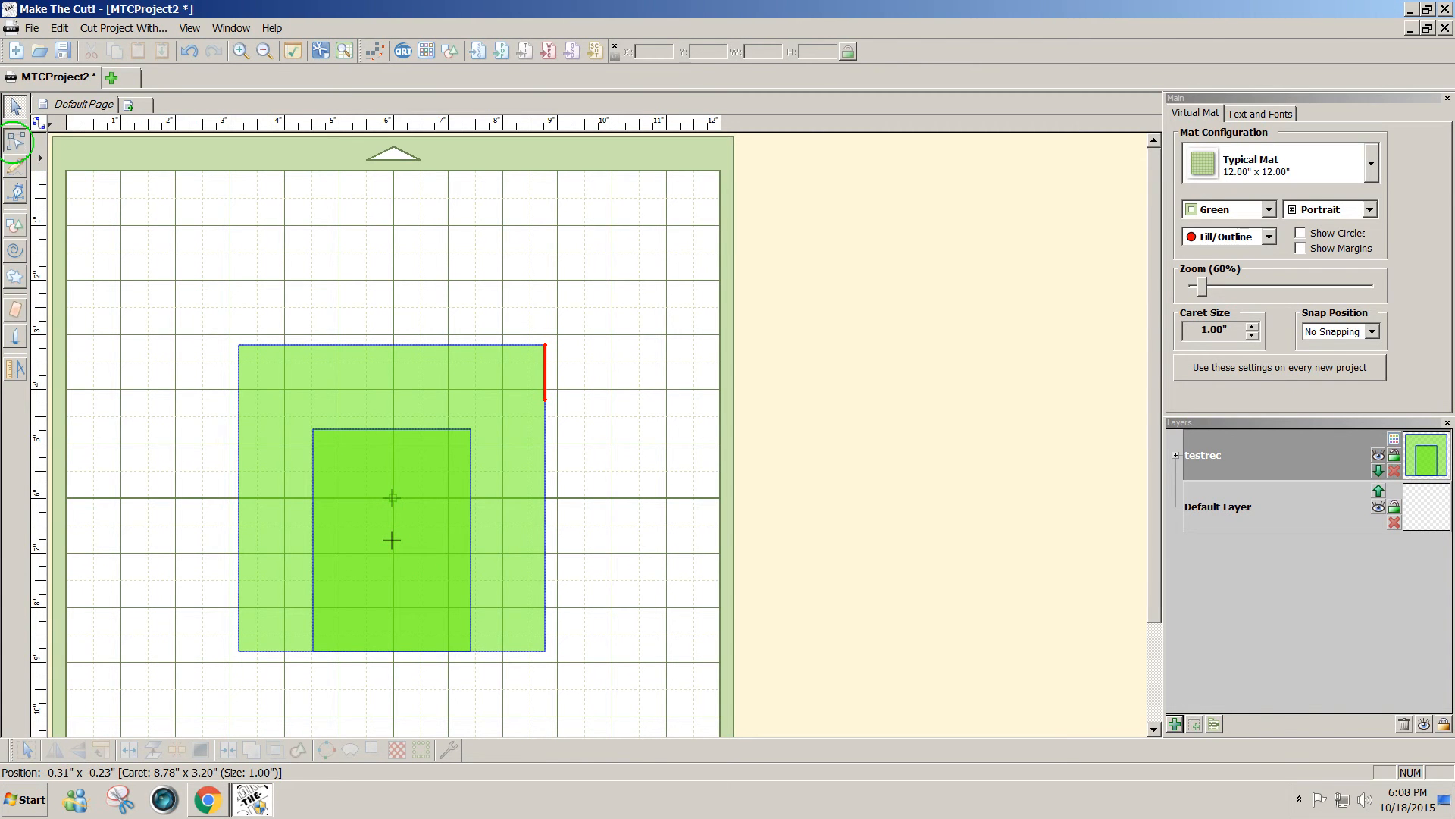
- Delete the top segment of the inner rectangle in node editing mode
click(15, 142)
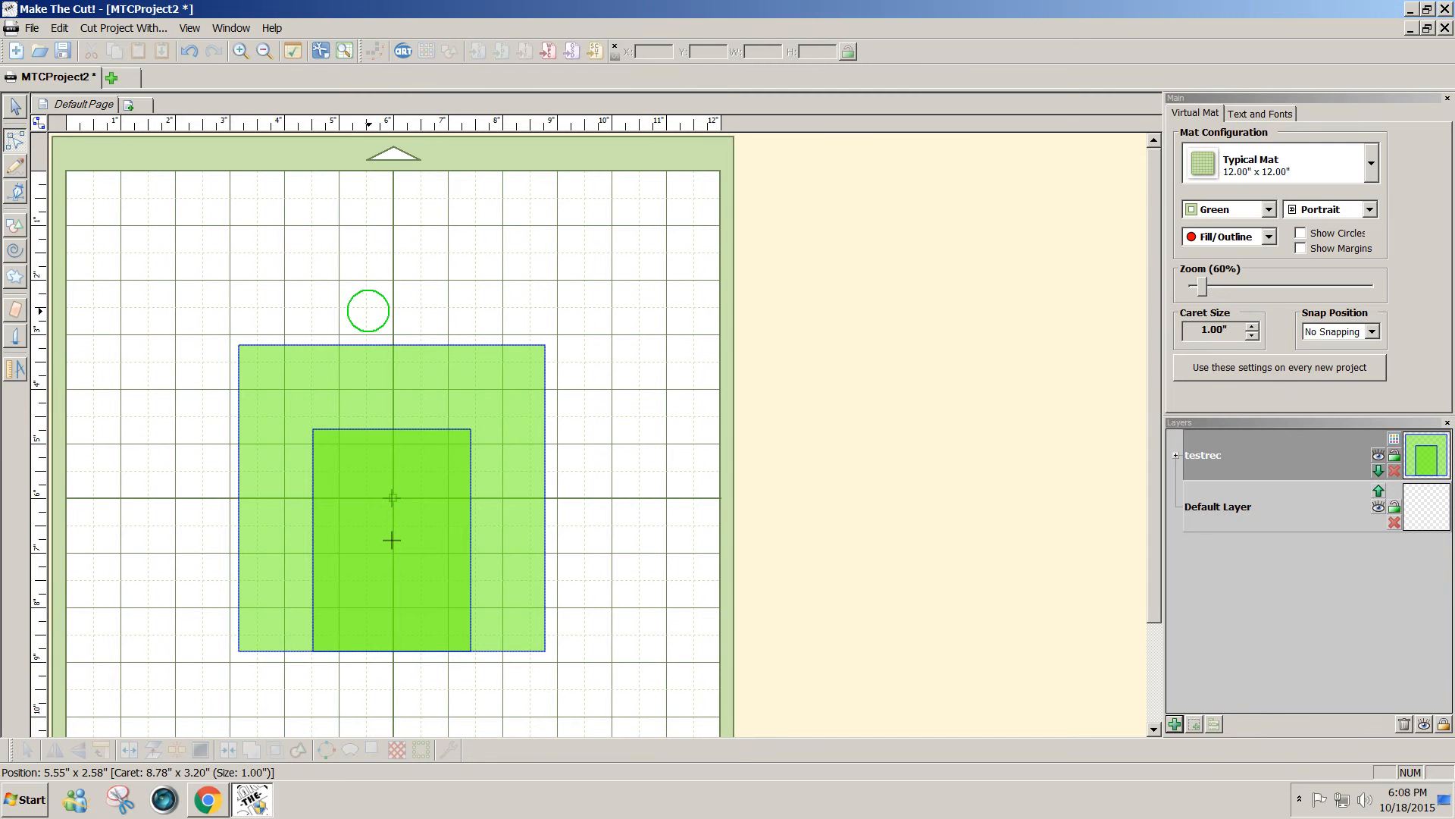
click(373, 430)
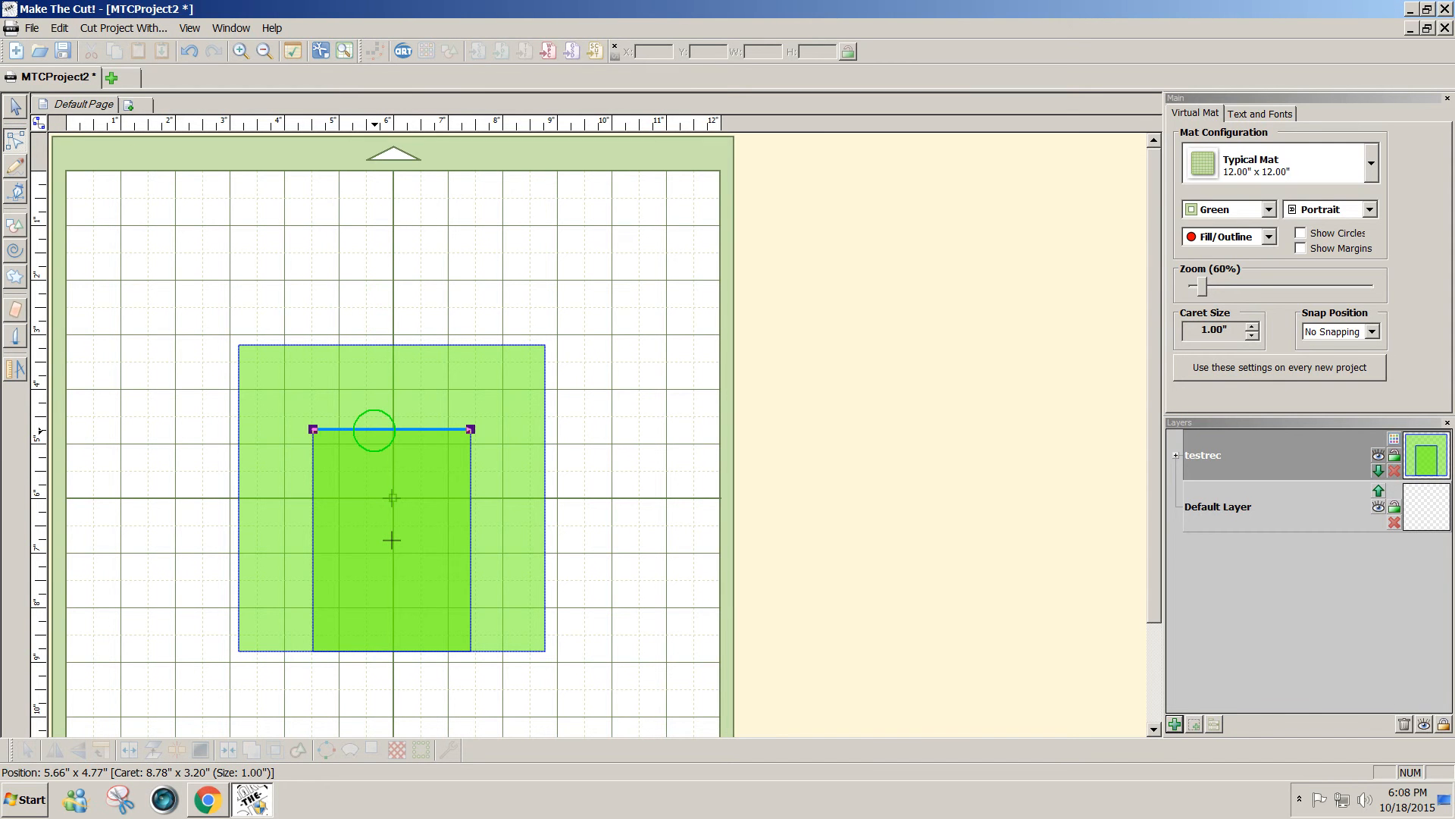
key(Delete)
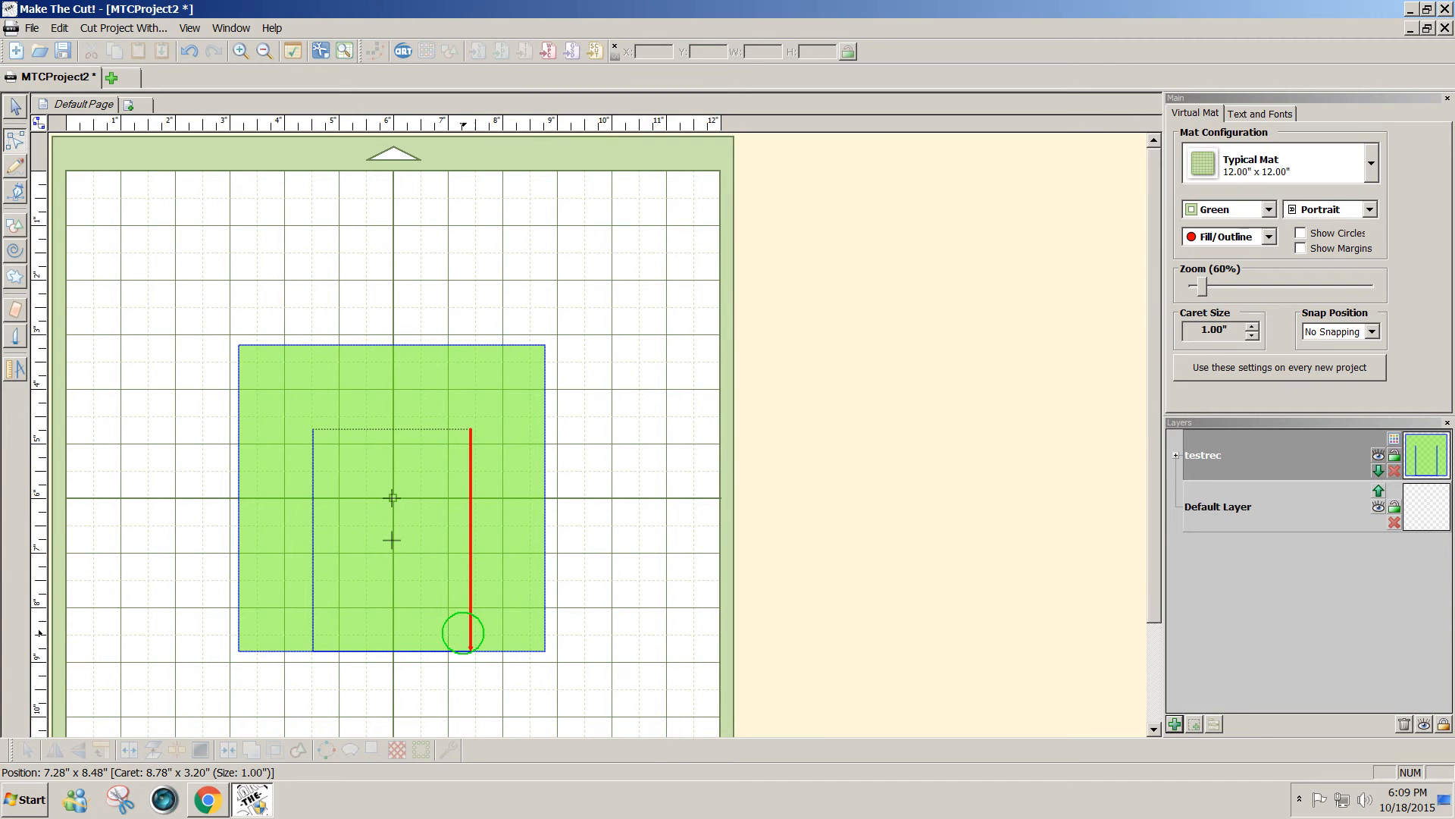
- Delete the bottom segment of the inner rectangle, leaving only its two vertical sides, and return to the selection tool
click(17, 108)
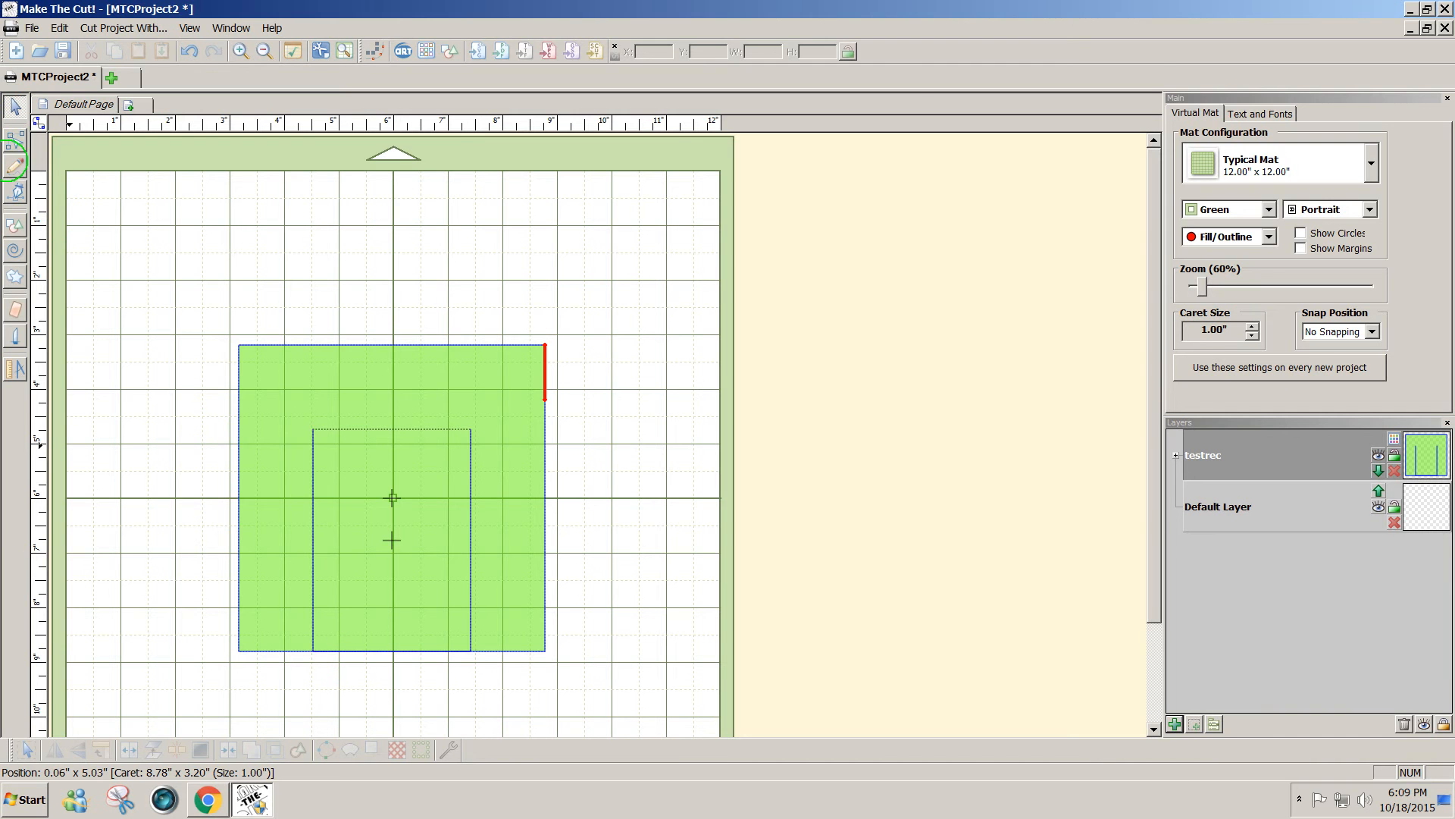
click(15, 141)
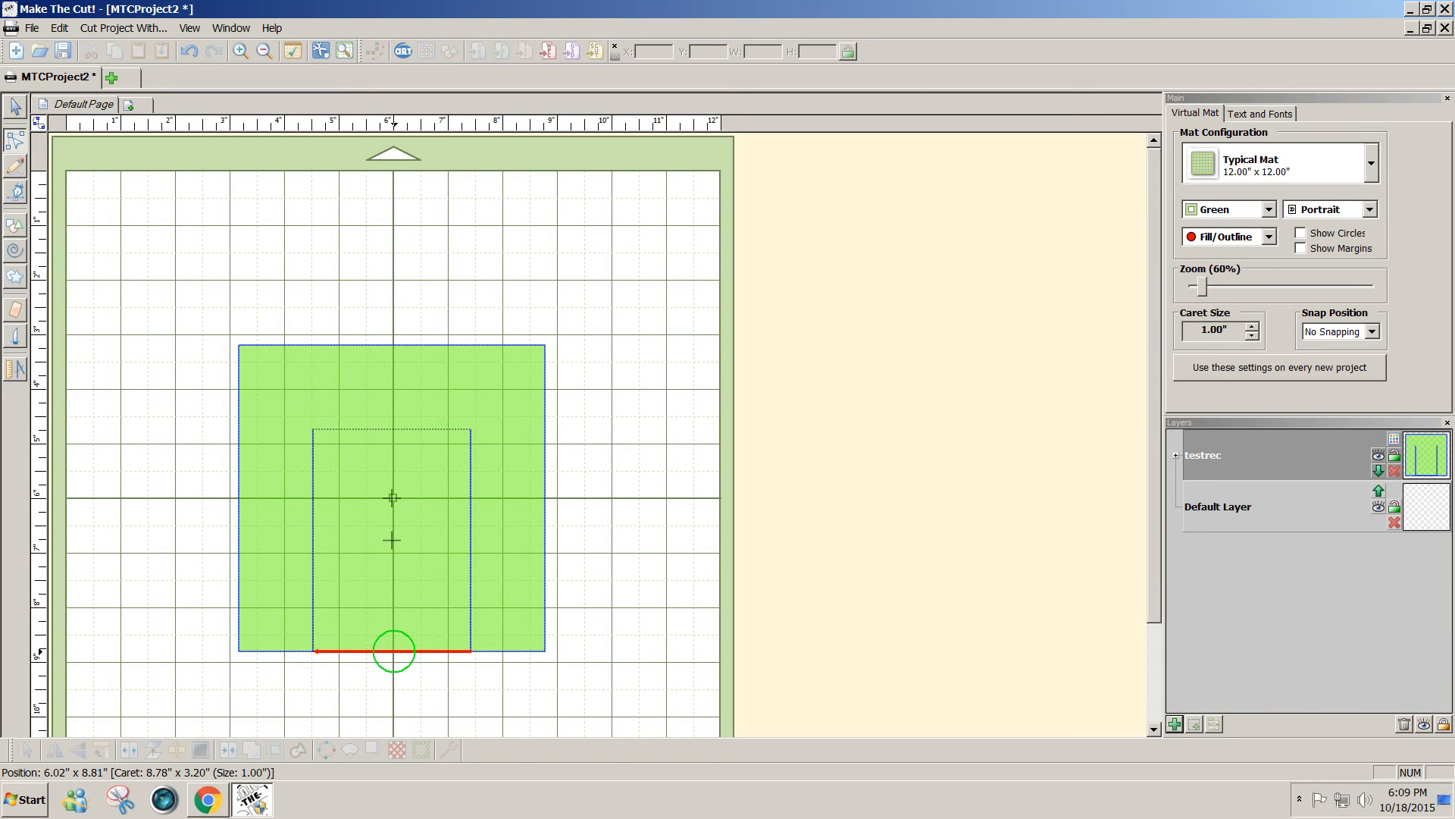
click(393, 651)
key(Delete)
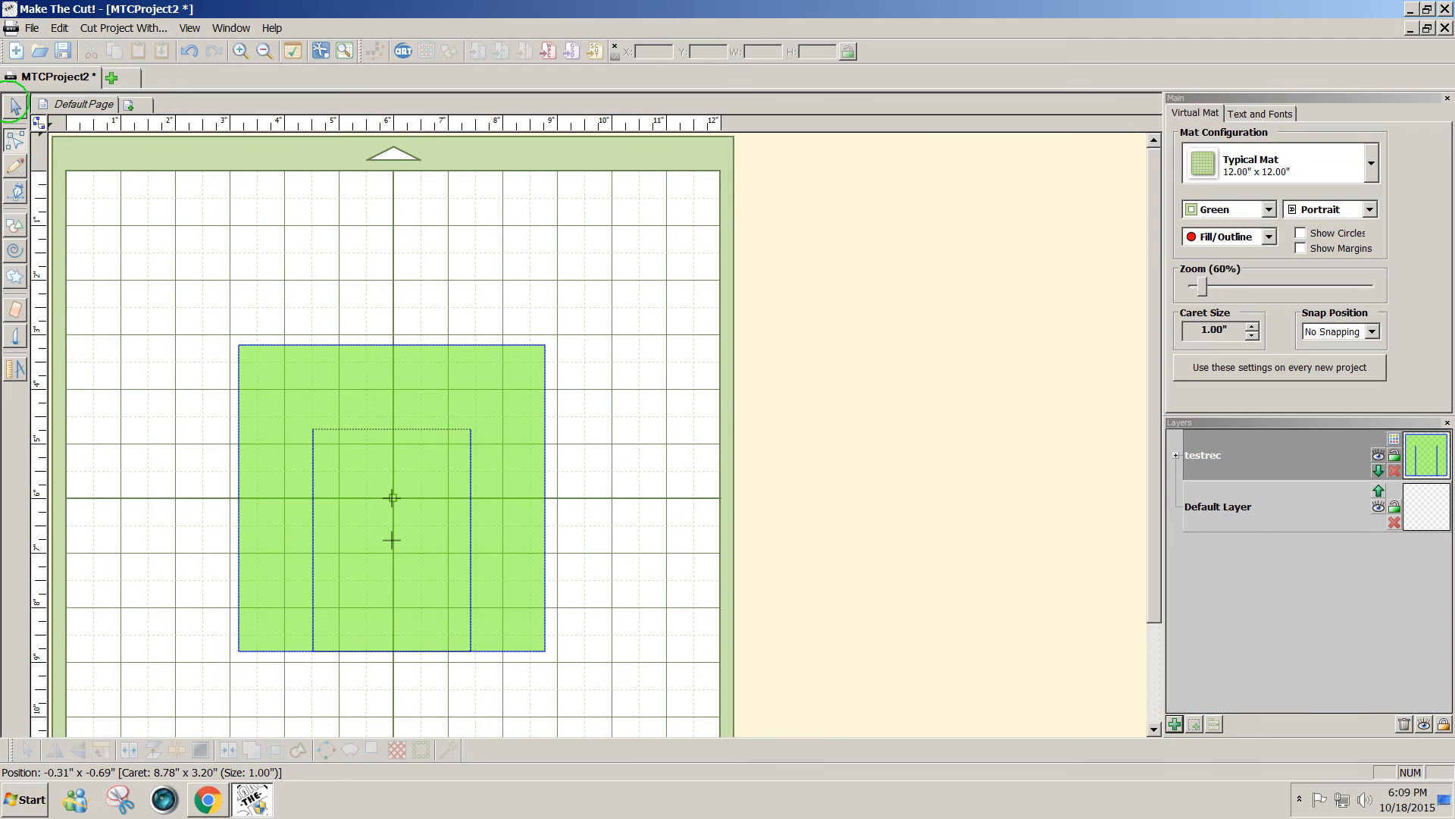
click(16, 106)
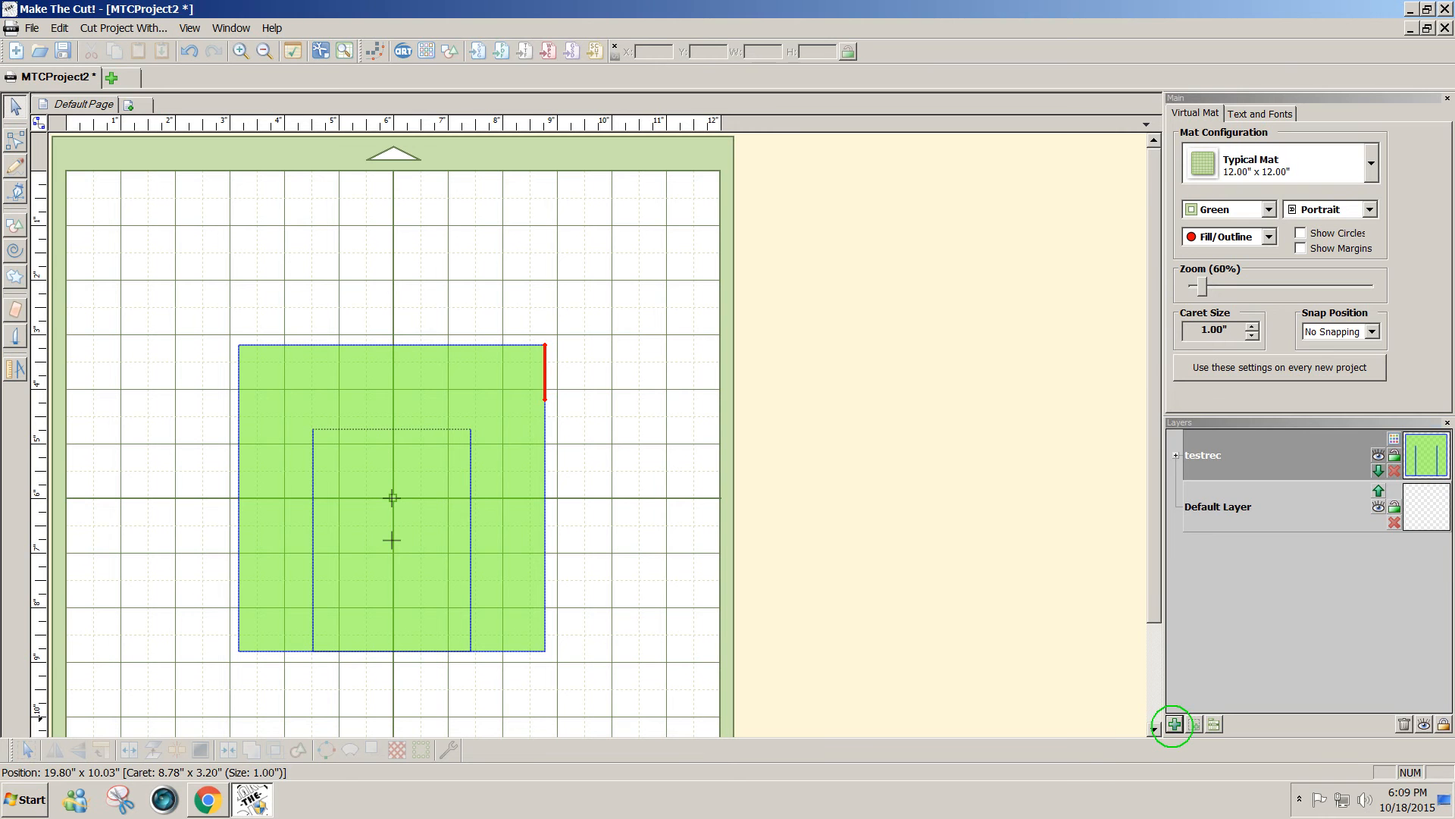
- Add an empty layer, then select the two inner vertical lines and move them to a new layer of their own
click(1173, 725)
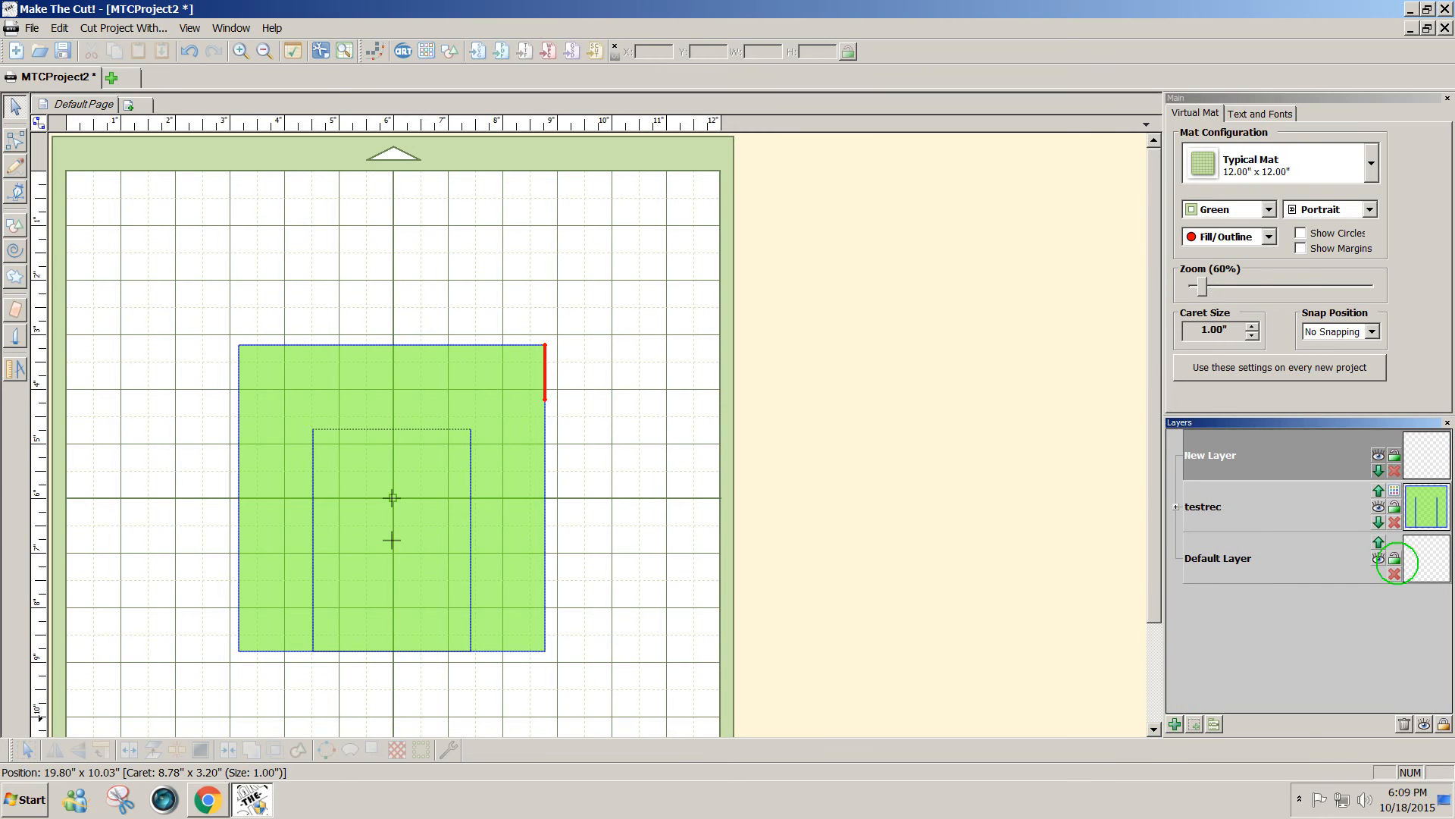
click(522, 678)
drag(522, 679, 296, 422)
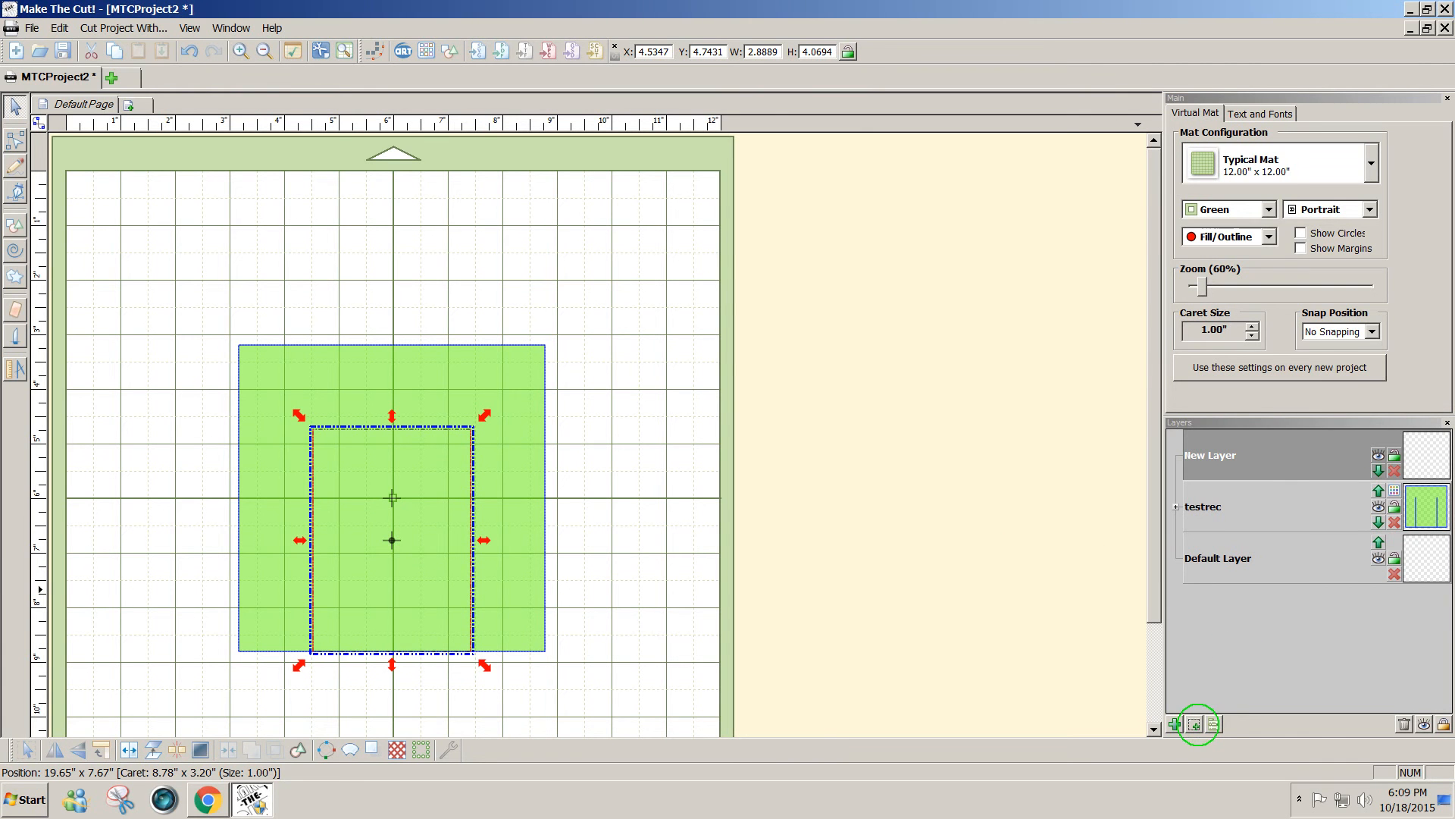
click(1195, 724)
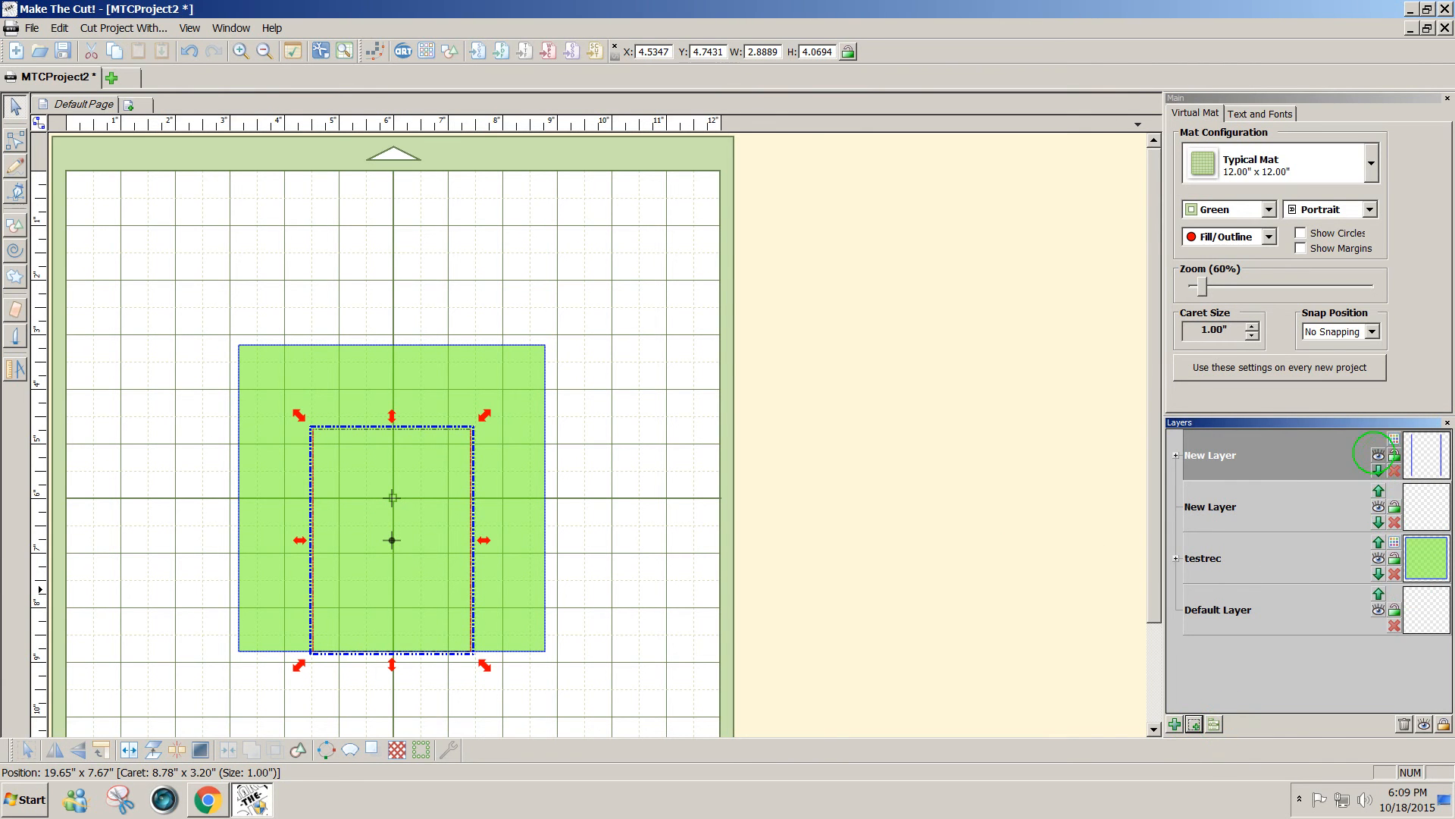
- Hide the layer with the vertical lines and draw a straight line spanning the position of their upper ends
click(1378, 455)
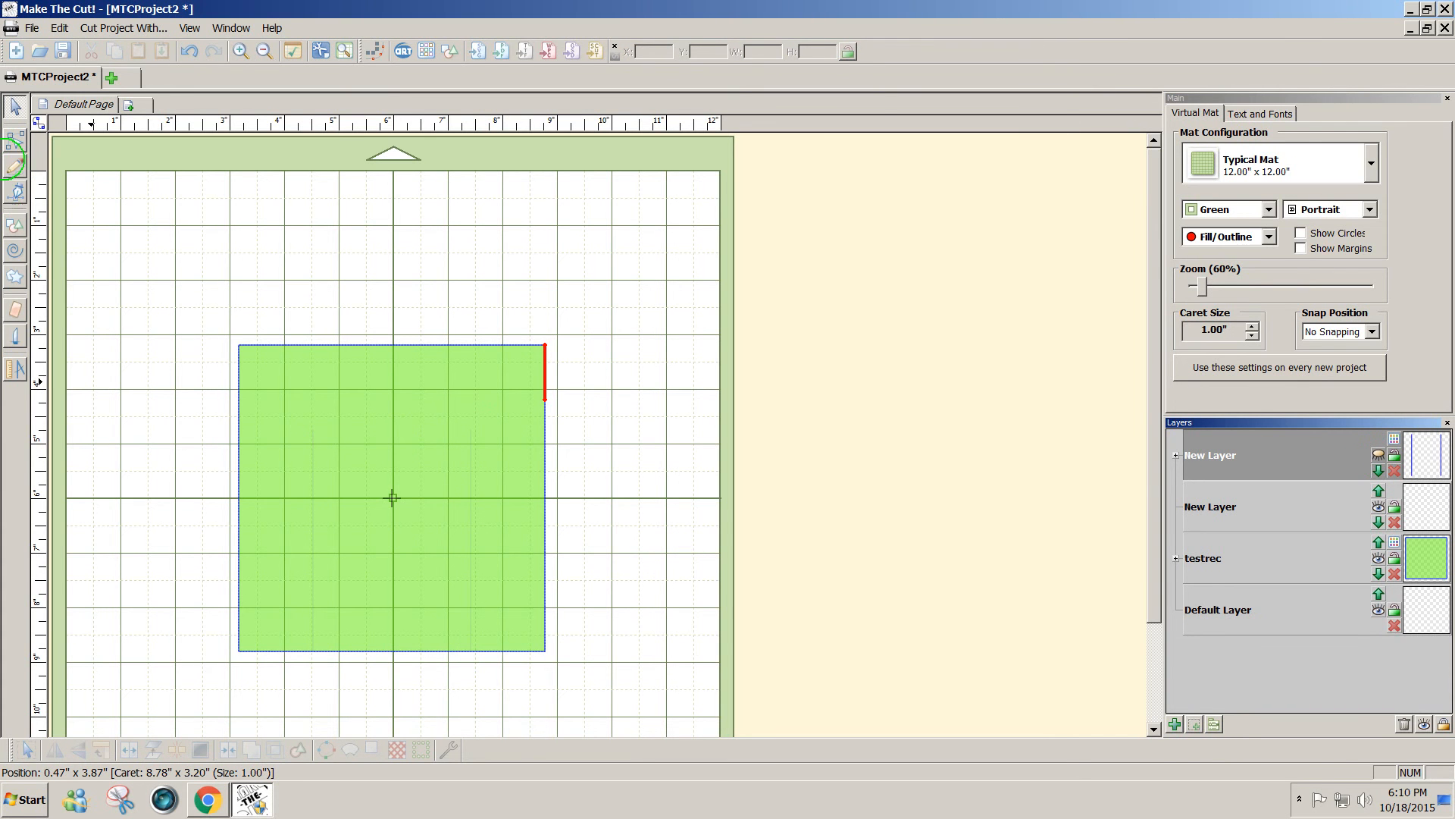
click(15, 191)
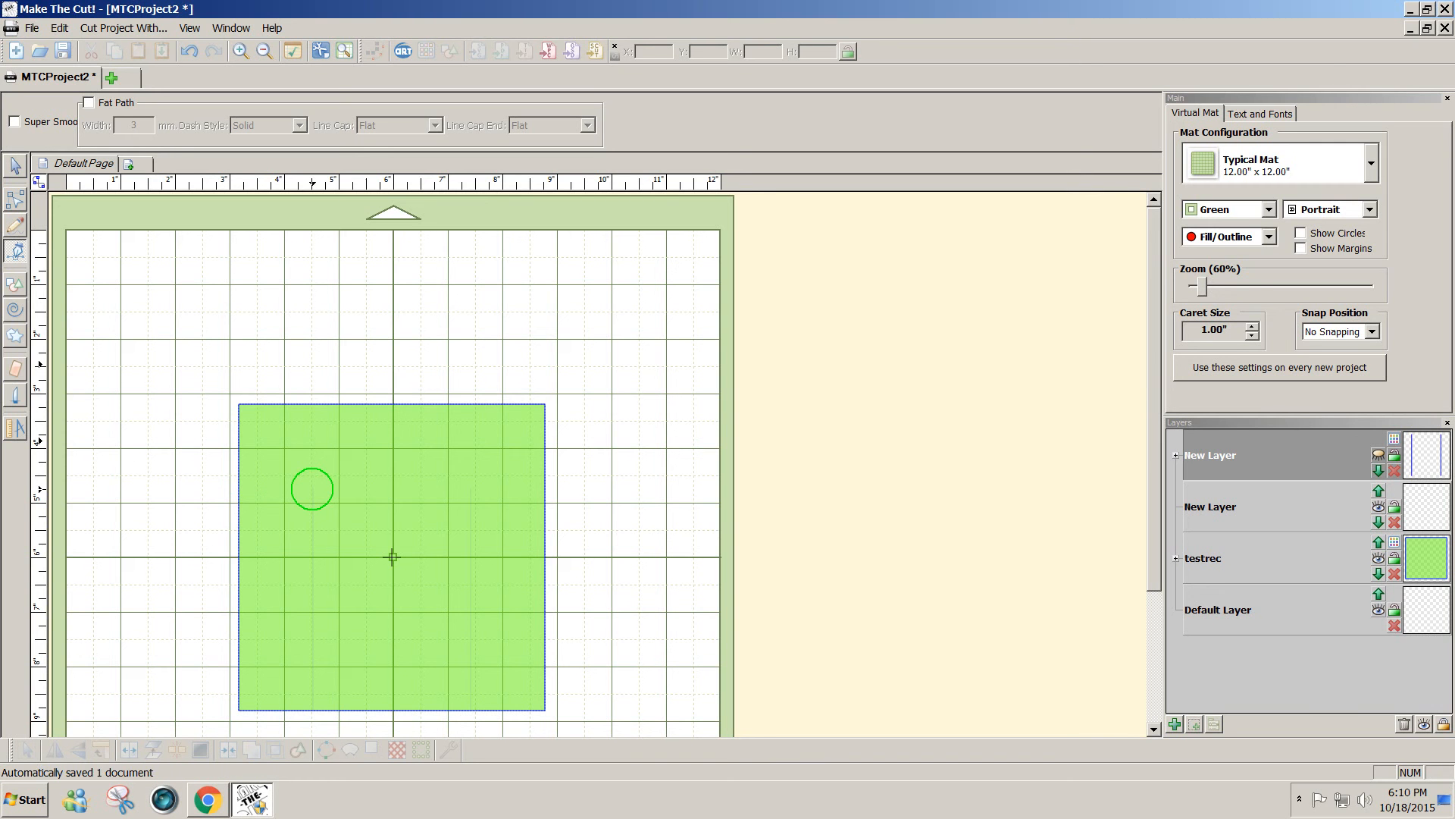
click(312, 489)
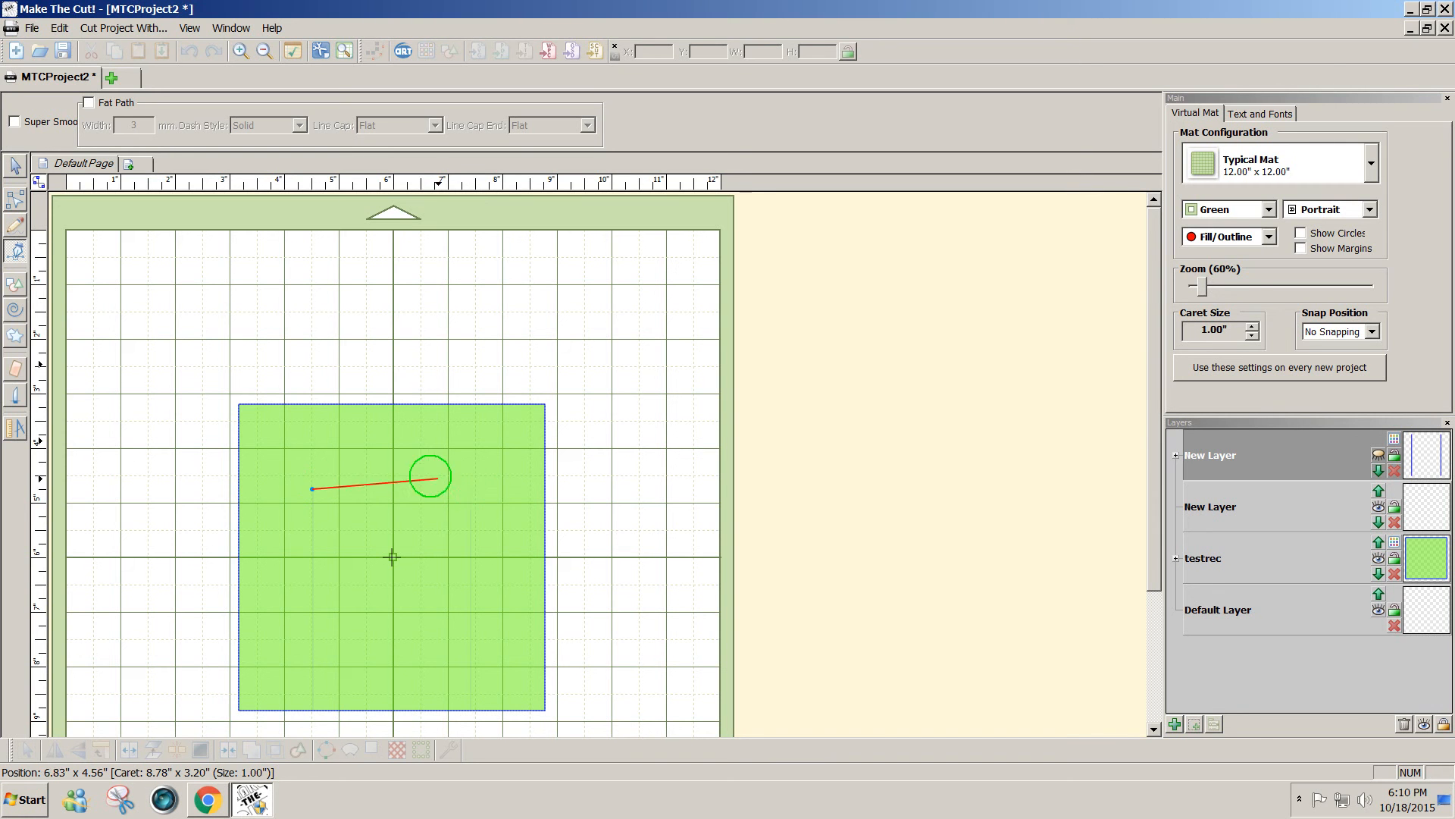
double_click(470, 489)
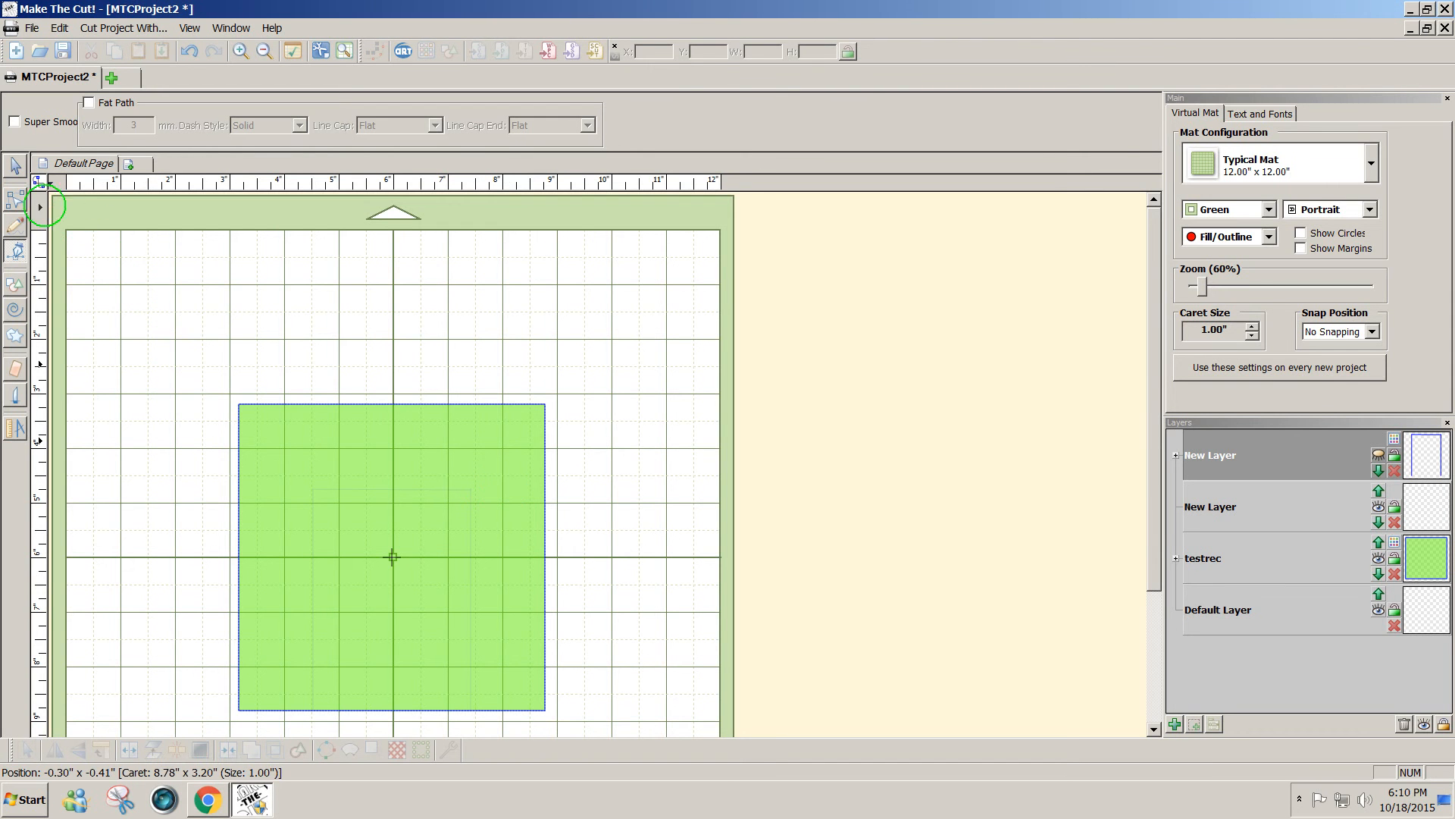
click(15, 165)
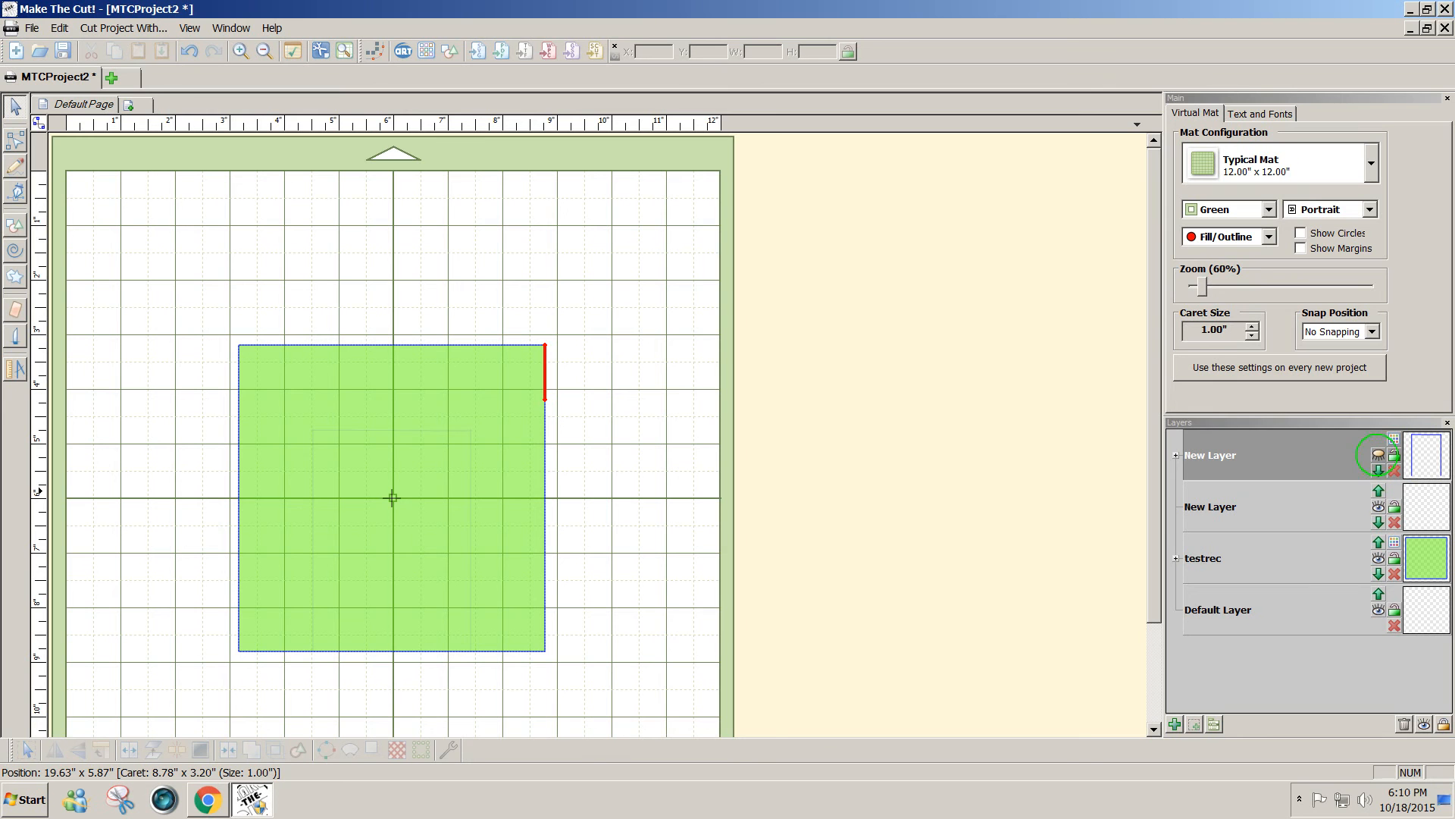
- Show the top layer to delete the horizontal line joining the vertical lines' upper ends, and hide the layer again
click(1378, 455)
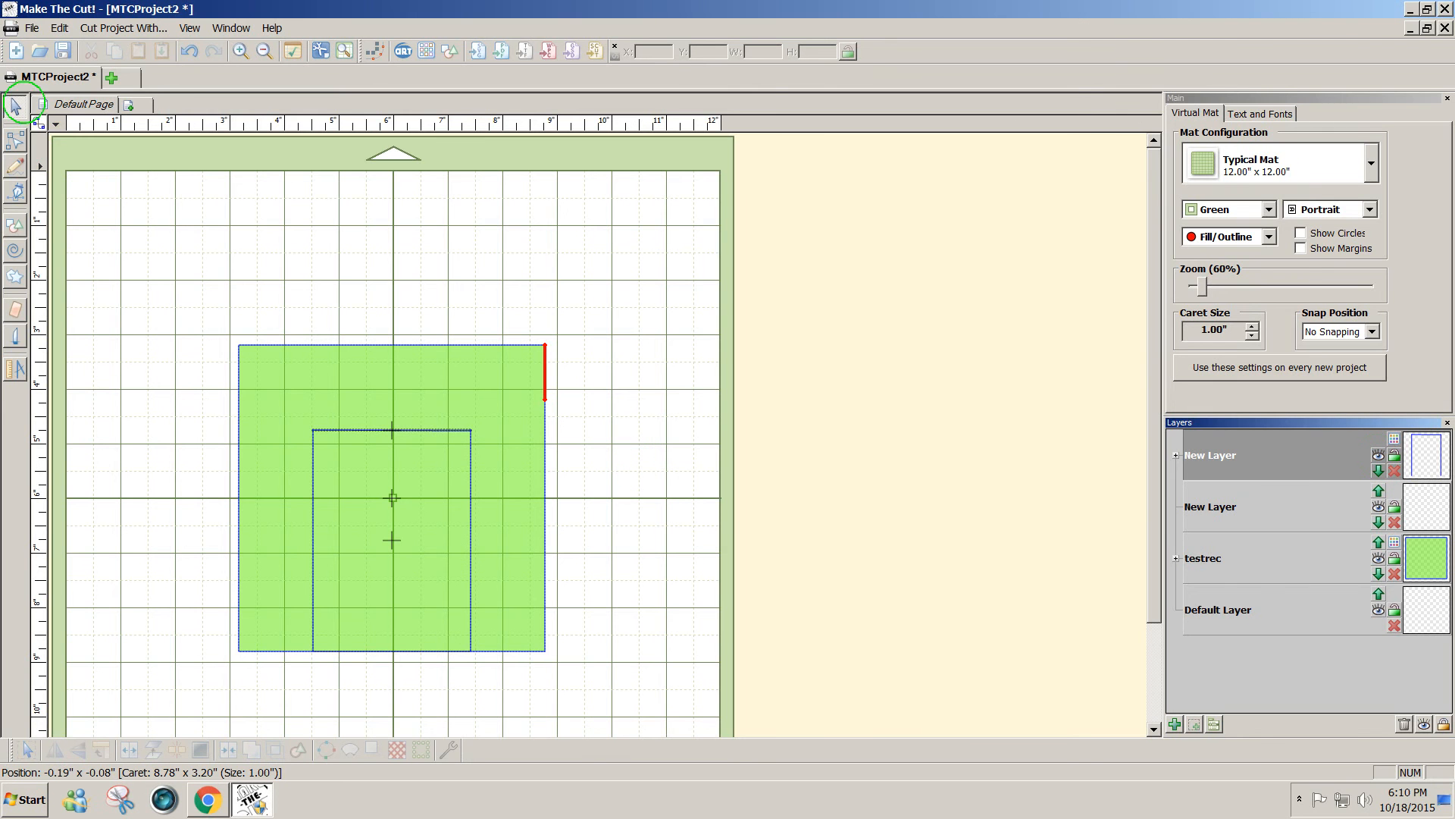
click(14, 139)
click(164, 271)
click(332, 432)
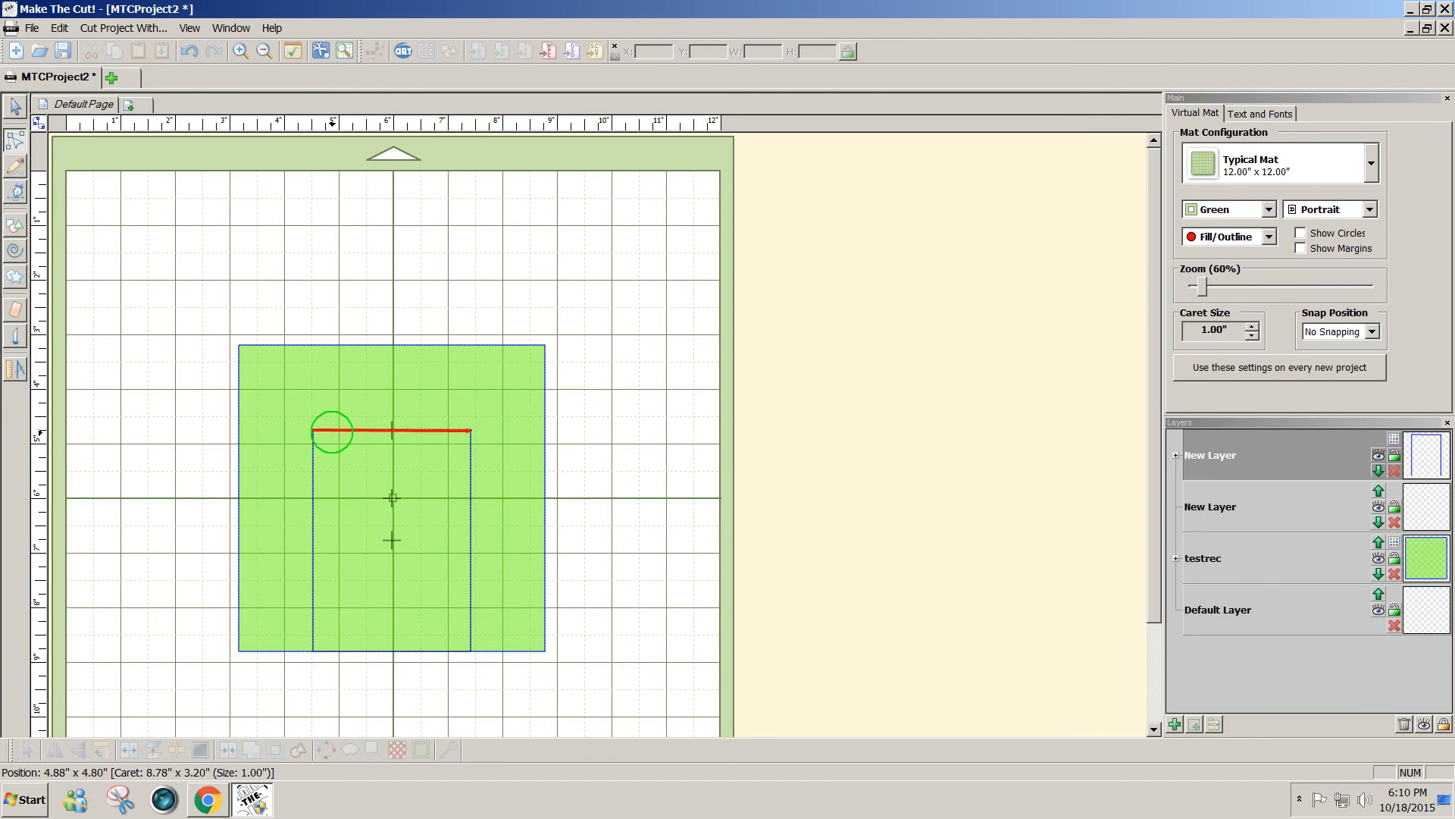
key(Delete)
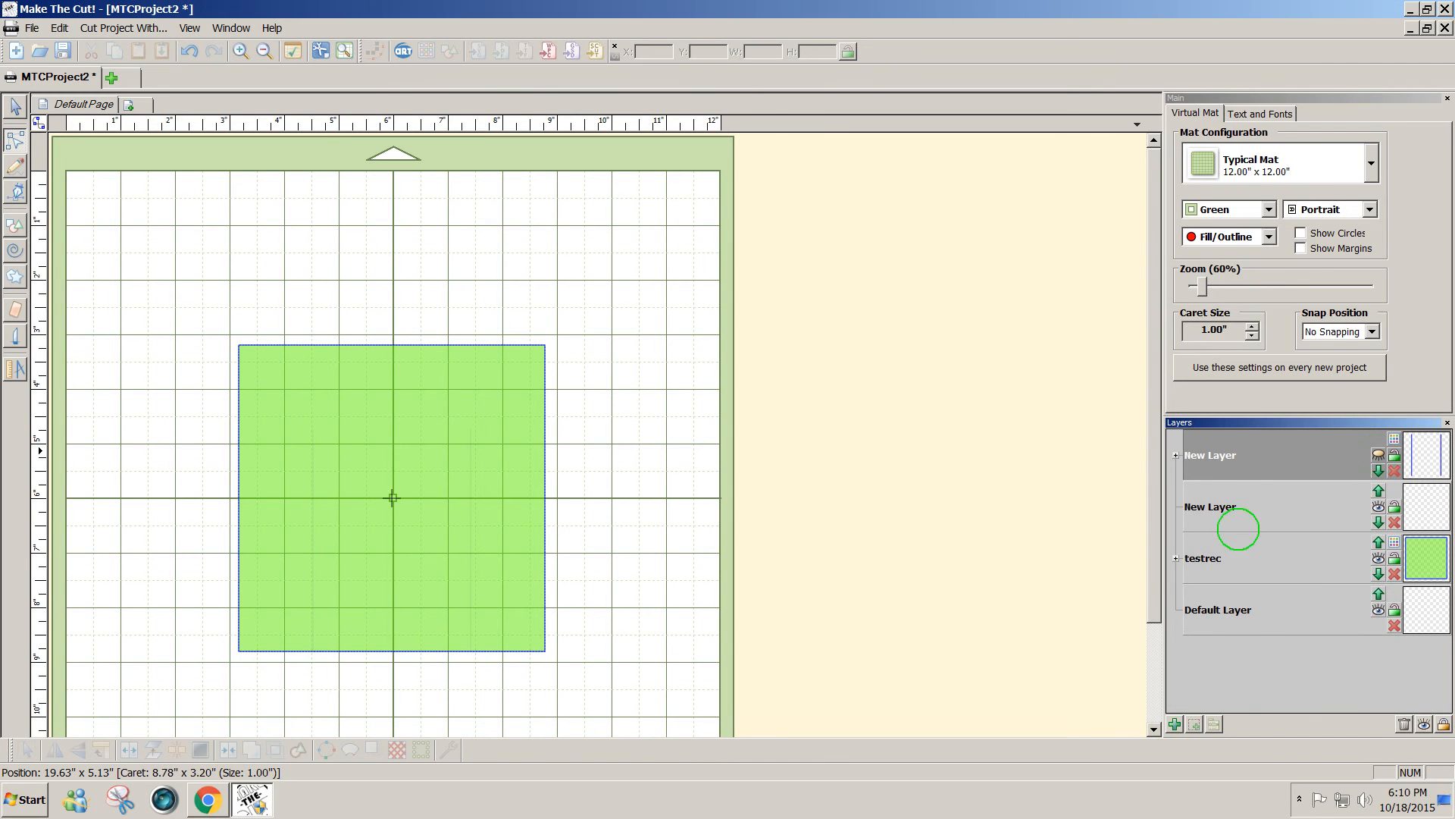
- Draw a straight horizontal line about 2.88 inches wide on the empty second layer, spanning the hidden vertical lines' upper ends
click(1231, 512)
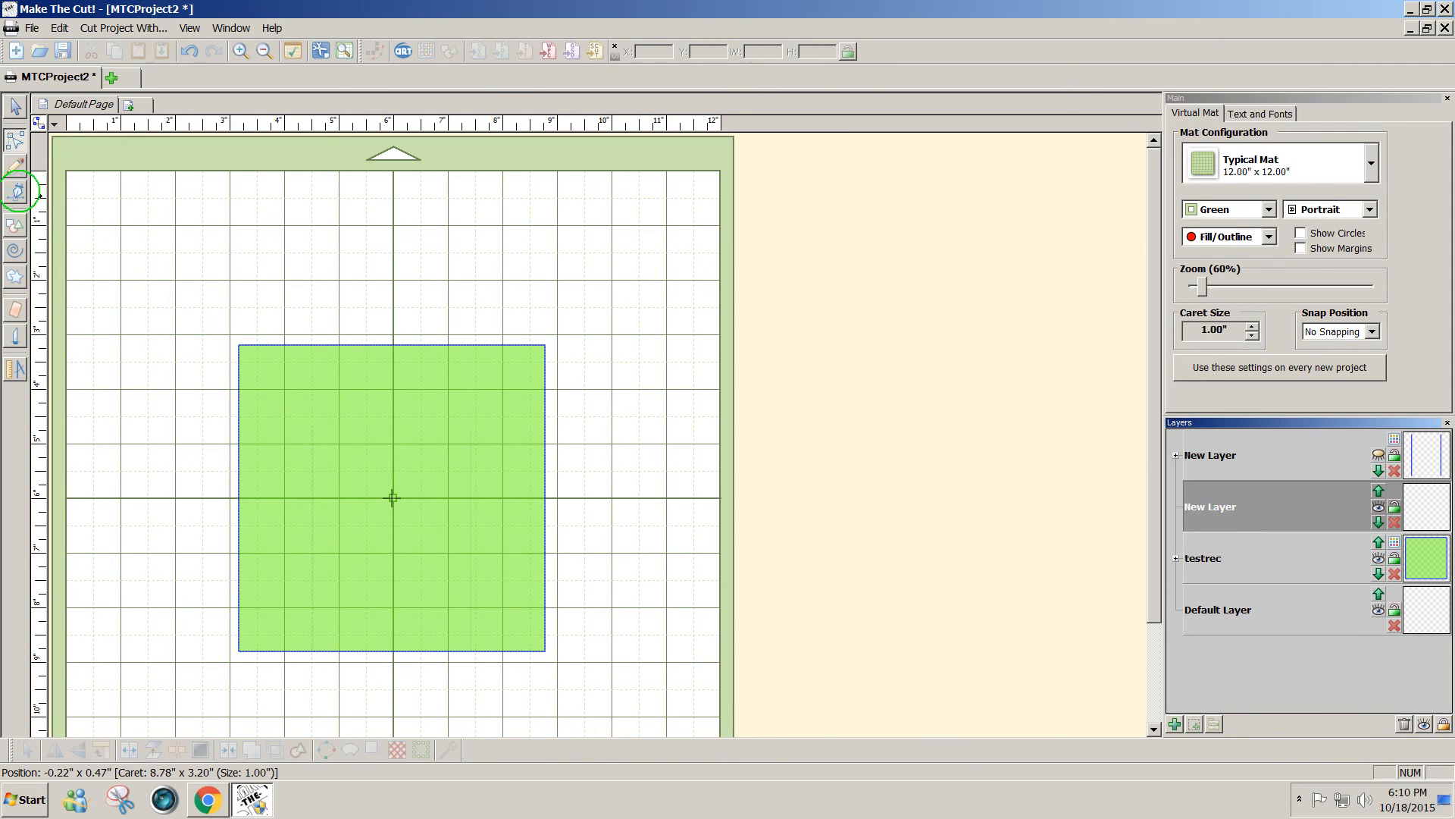
click(15, 192)
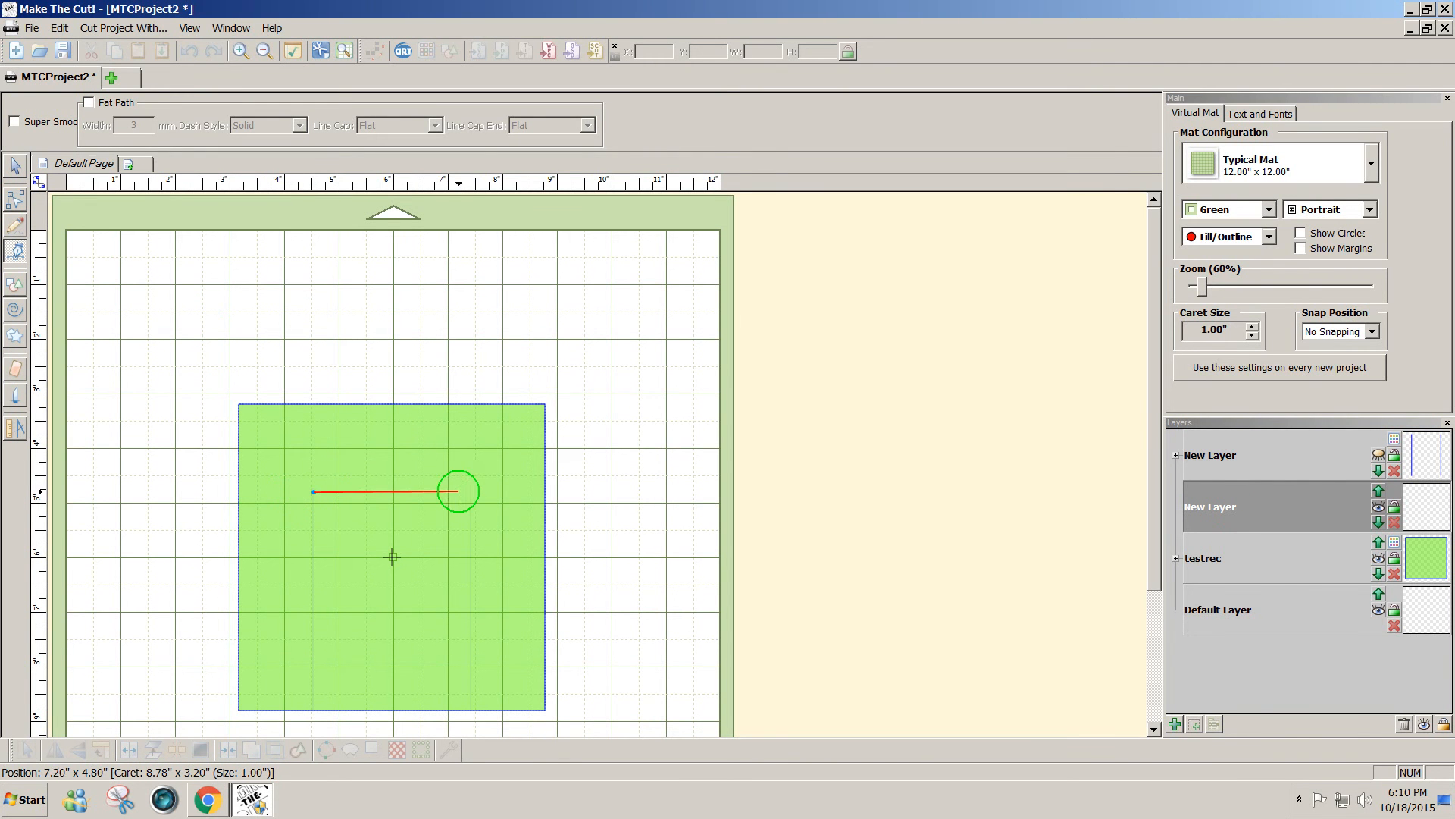
double_click(471, 492)
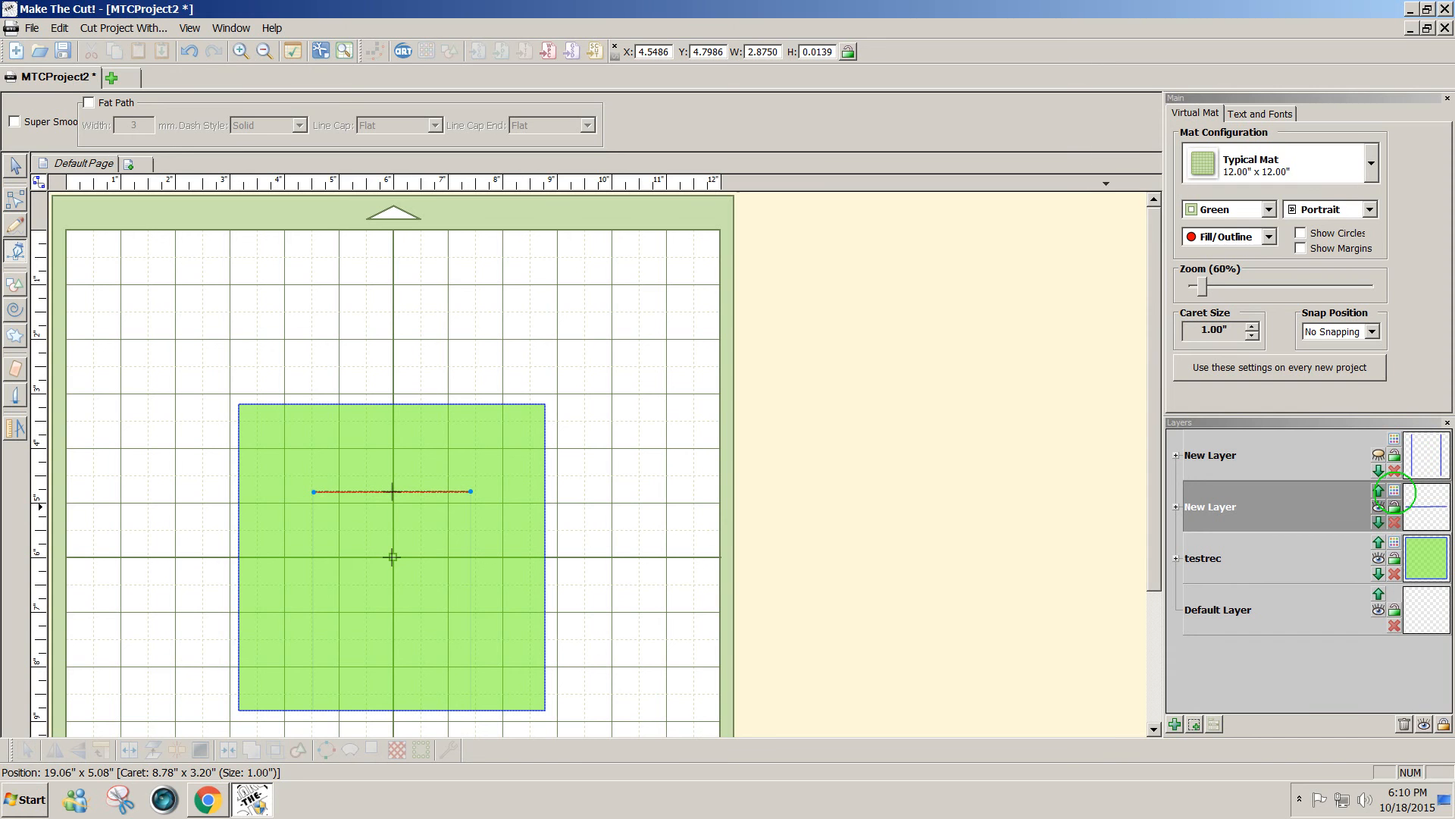
- Give the horizontal line's layer a new dashed line style with a 0.06" dash and a 0.17" space
click(1395, 490)
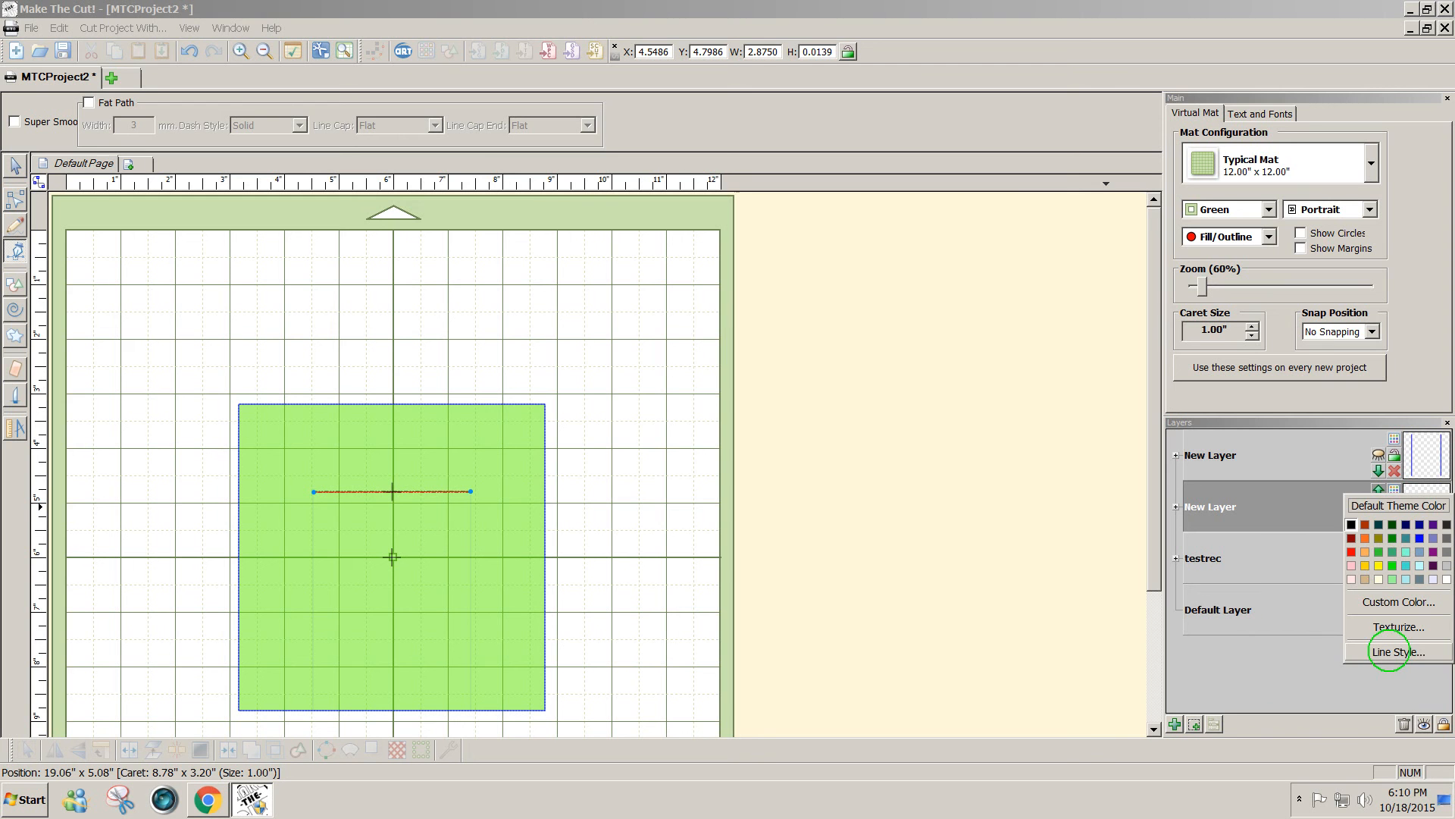
click(1390, 652)
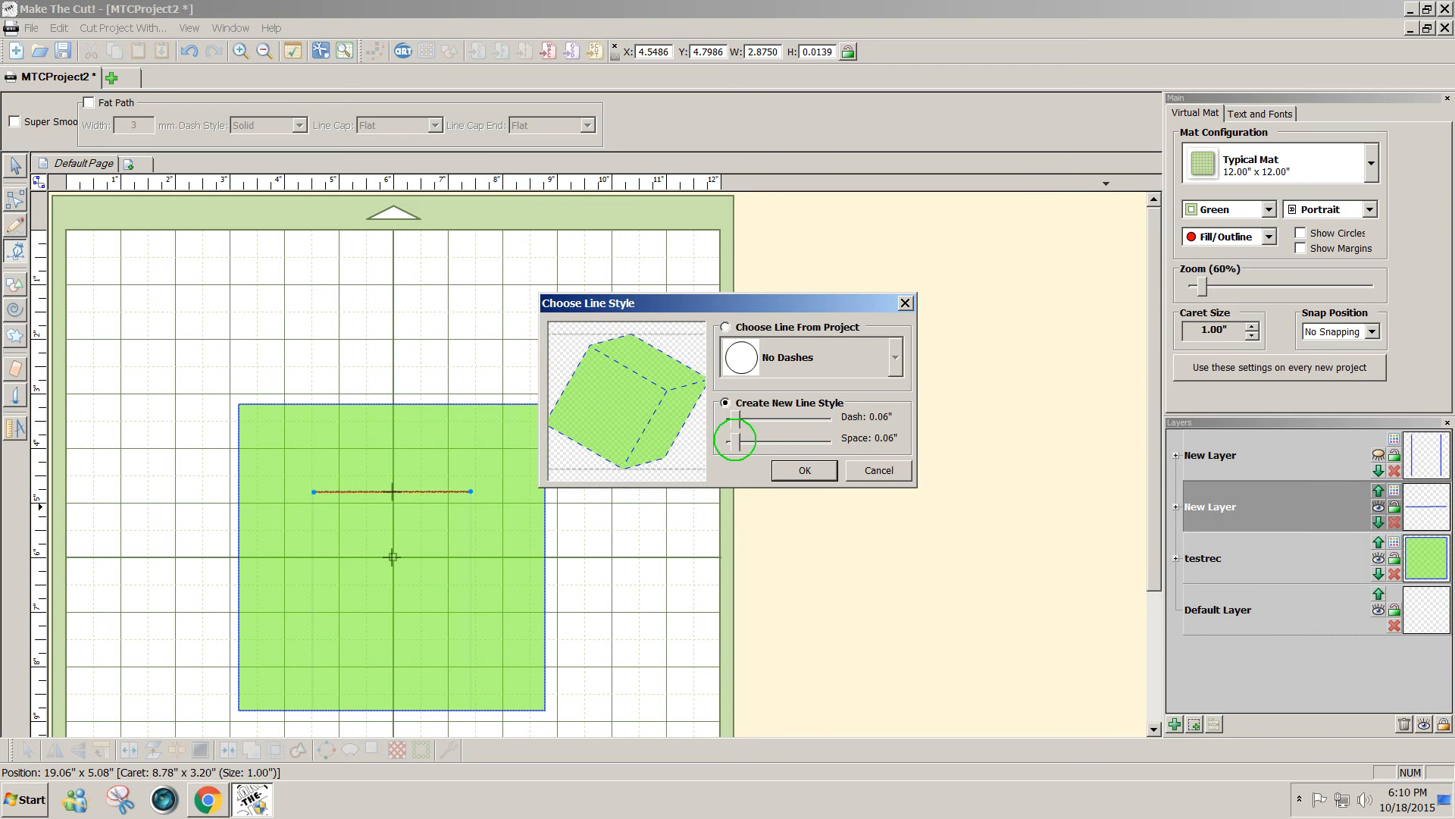
drag(735, 439, 747, 440)
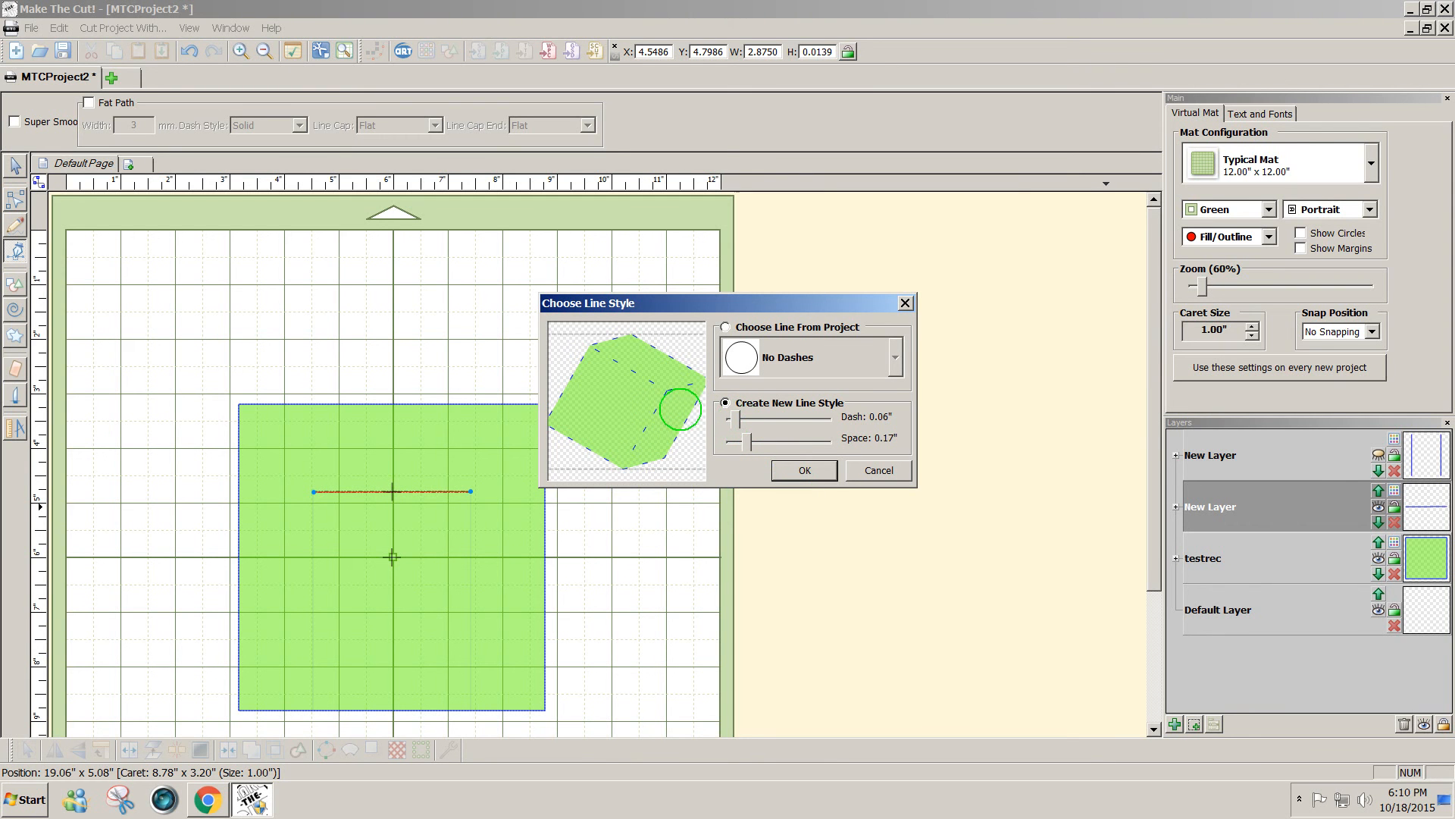
click(804, 470)
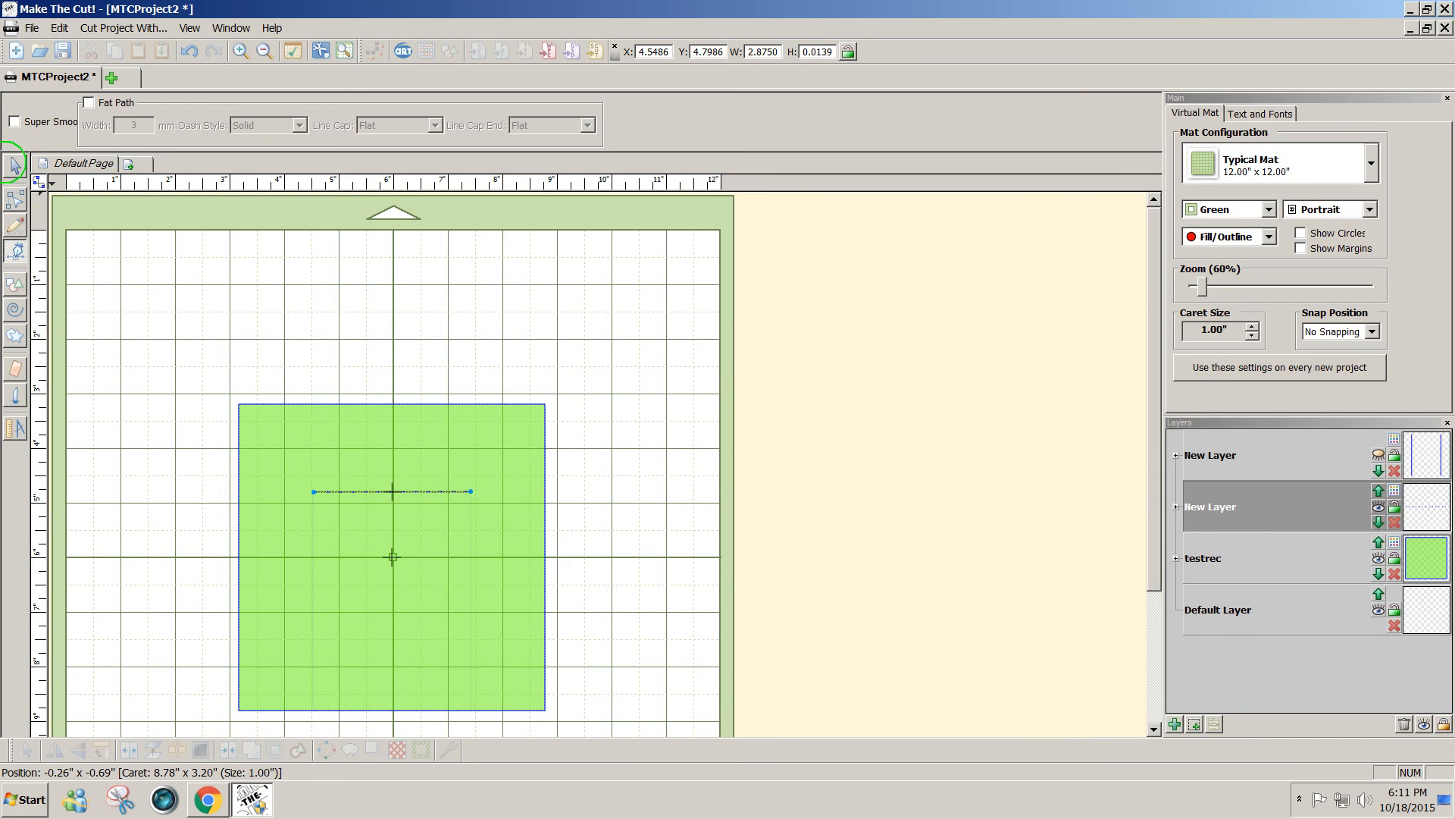
- Return to the selection tool, raise the dashed line's layer to the top of the stack and show the vertical lines' layer
click(7, 163)
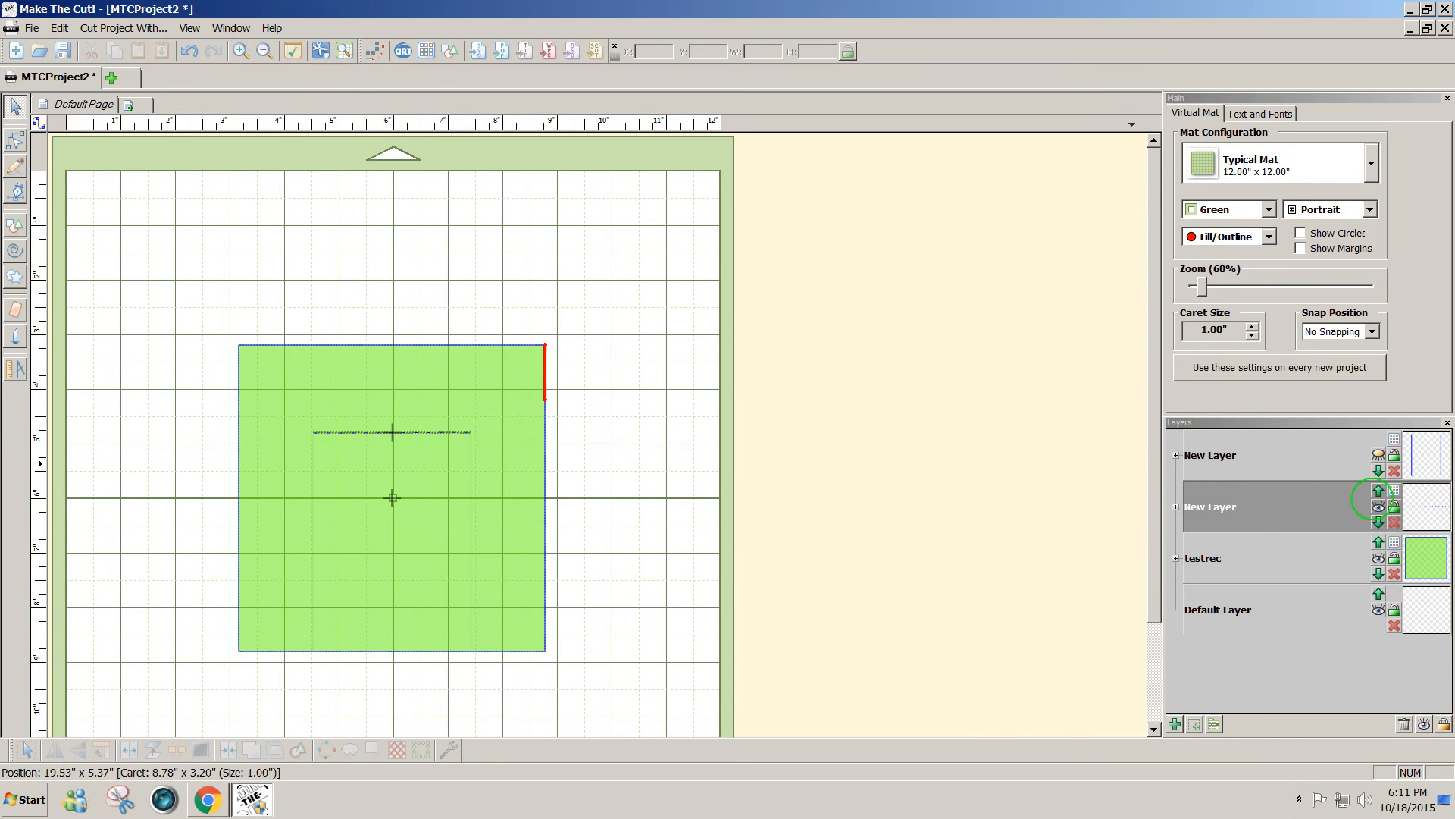
click(1378, 490)
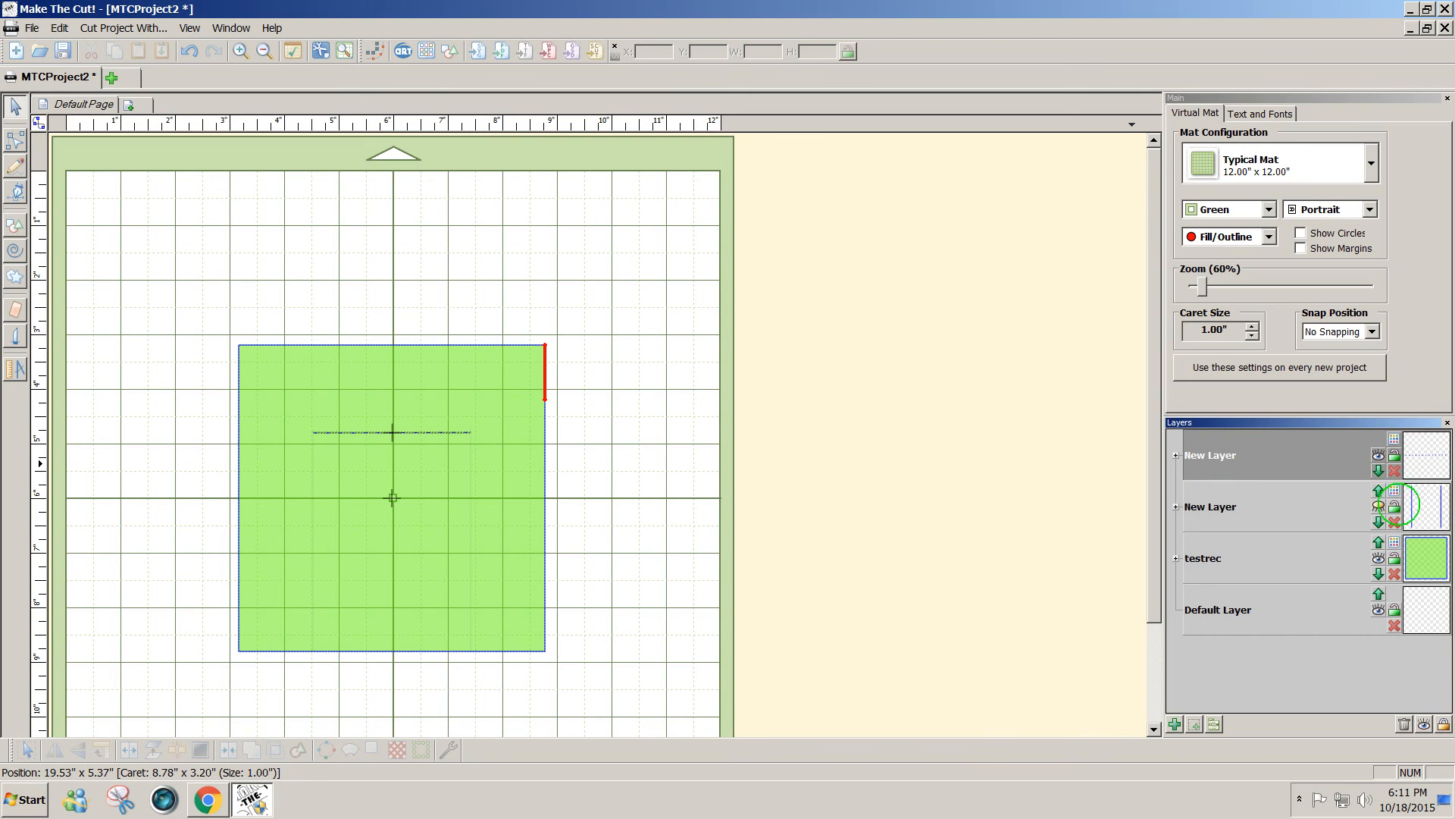
click(1378, 507)
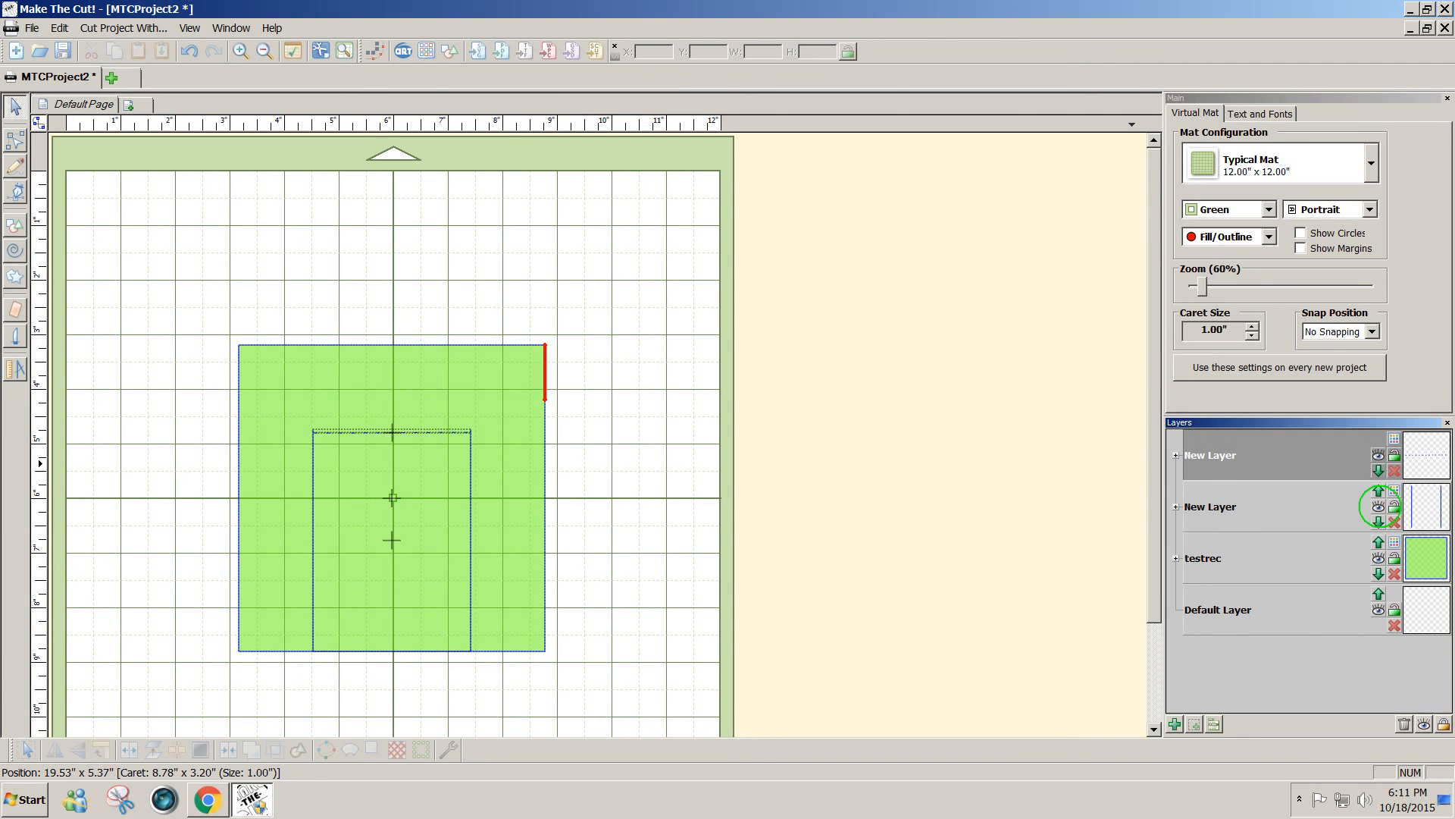
- Select the vertical lines together with the square and join them into one shape
click(1427, 507)
click(1430, 559)
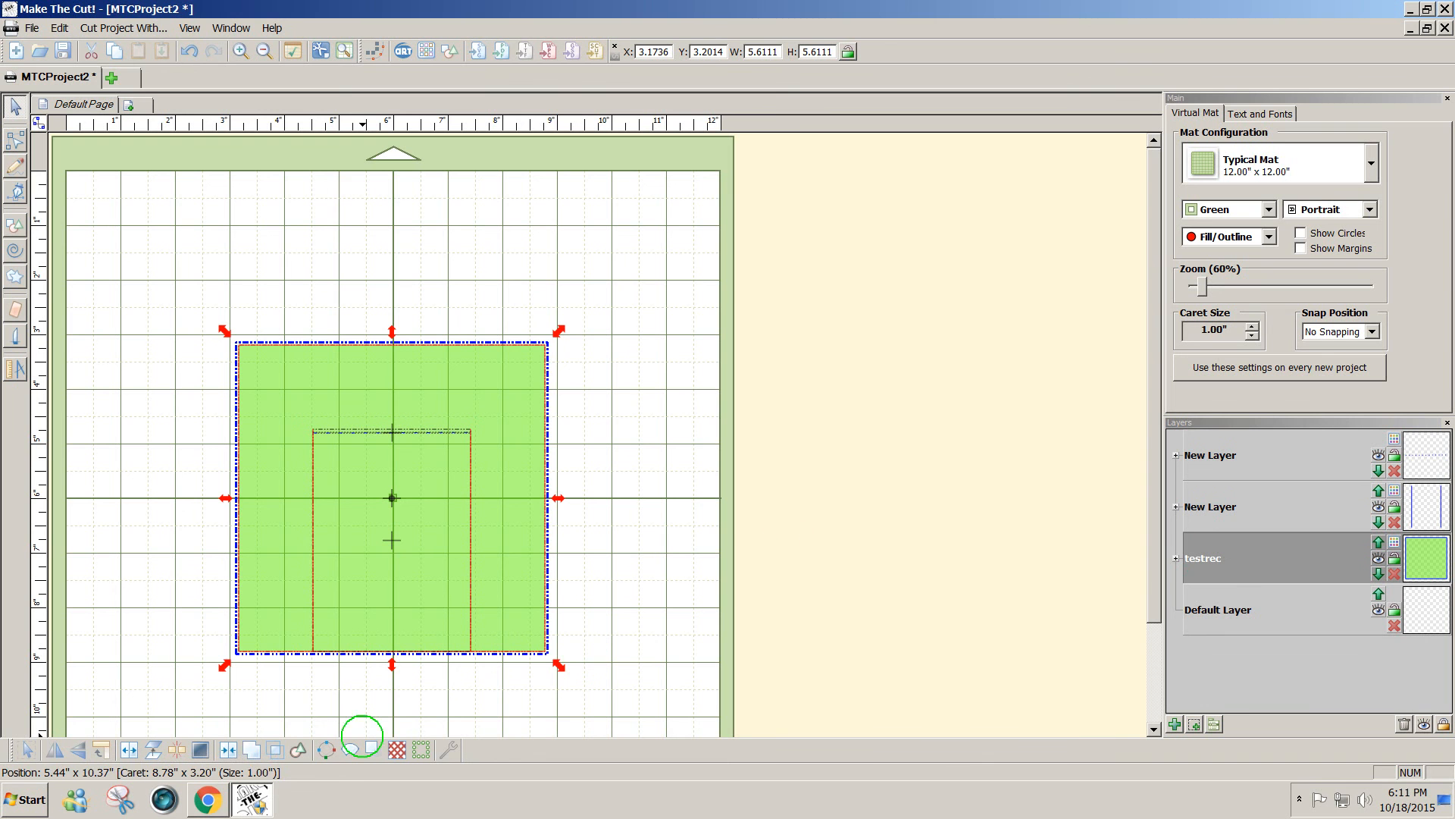
click(227, 750)
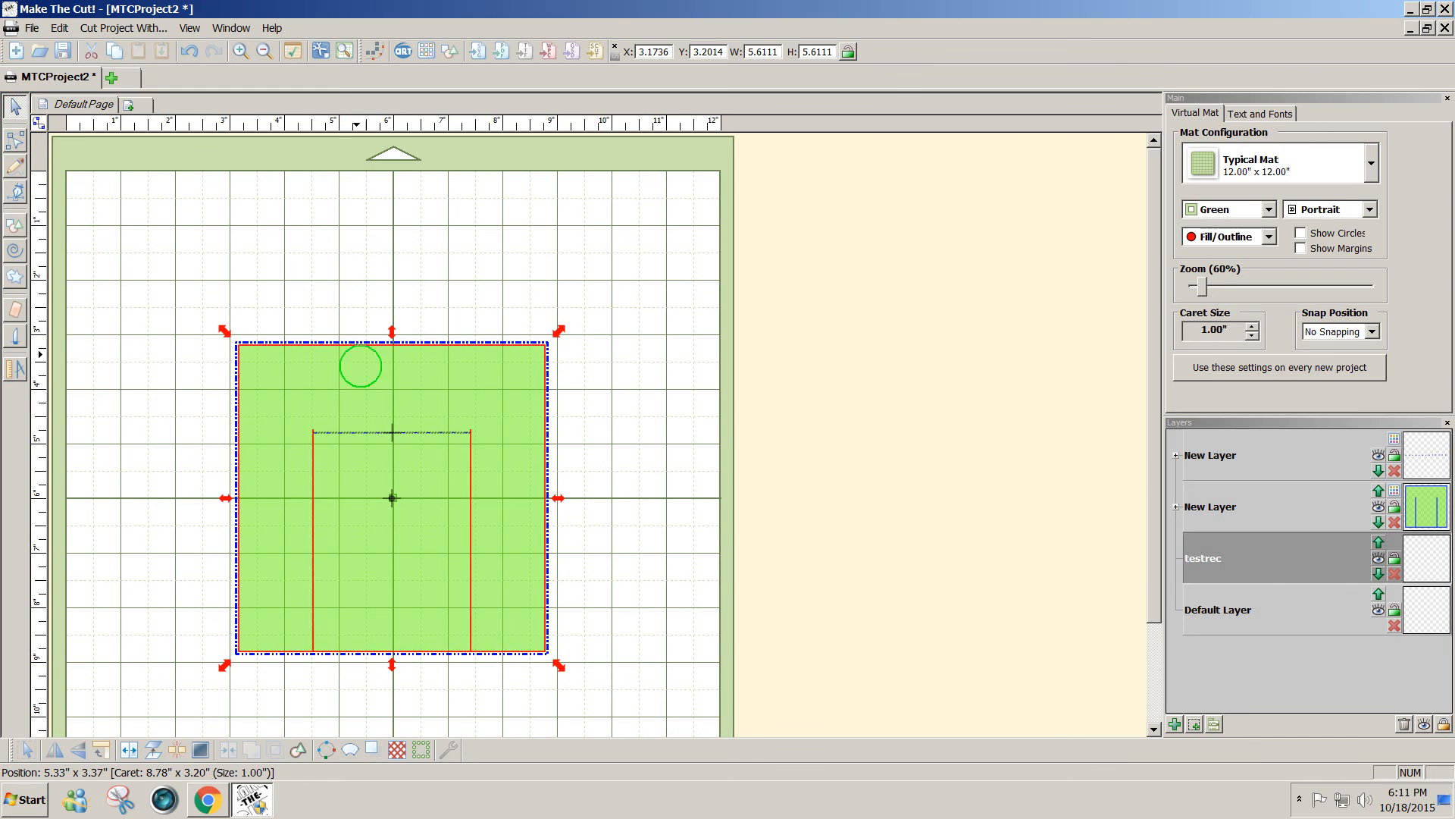
- Nudge the dashed line upward until it meets the upper ends of the two vertical lines, then deselect it
drag(288, 278, 515, 486)
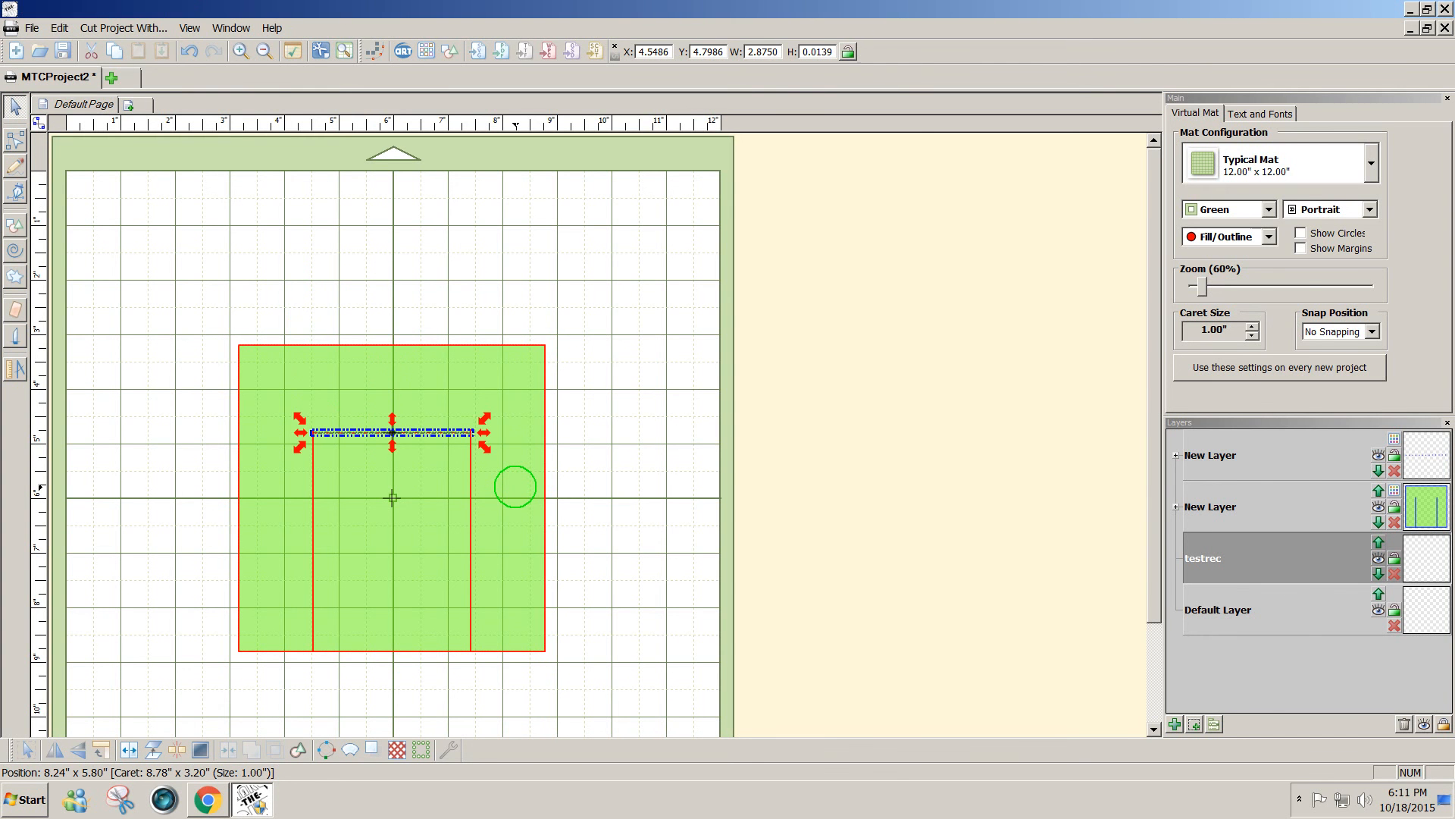
key(Up)
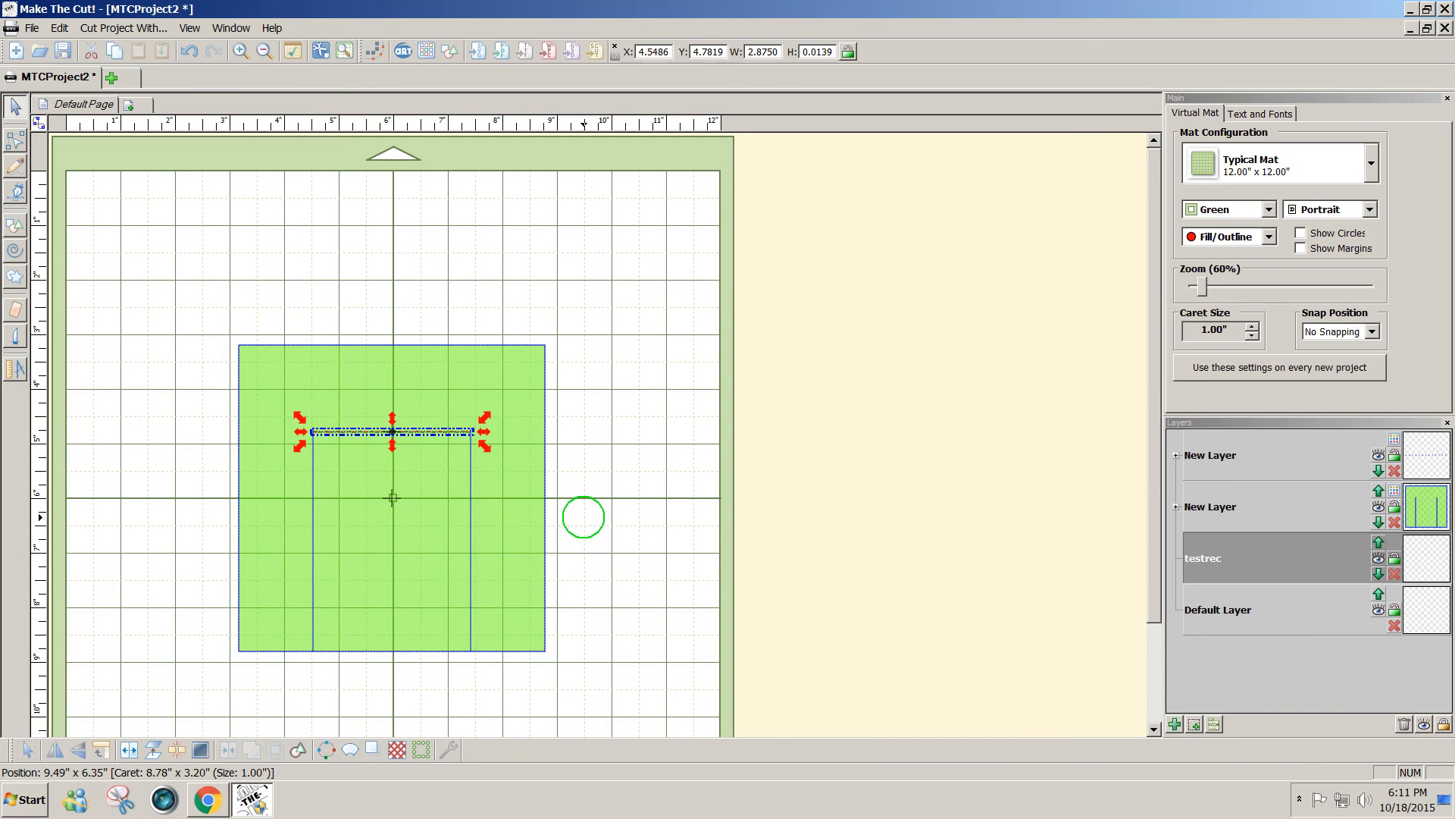
click(584, 604)
drag(266, 294, 575, 481)
key(Up)
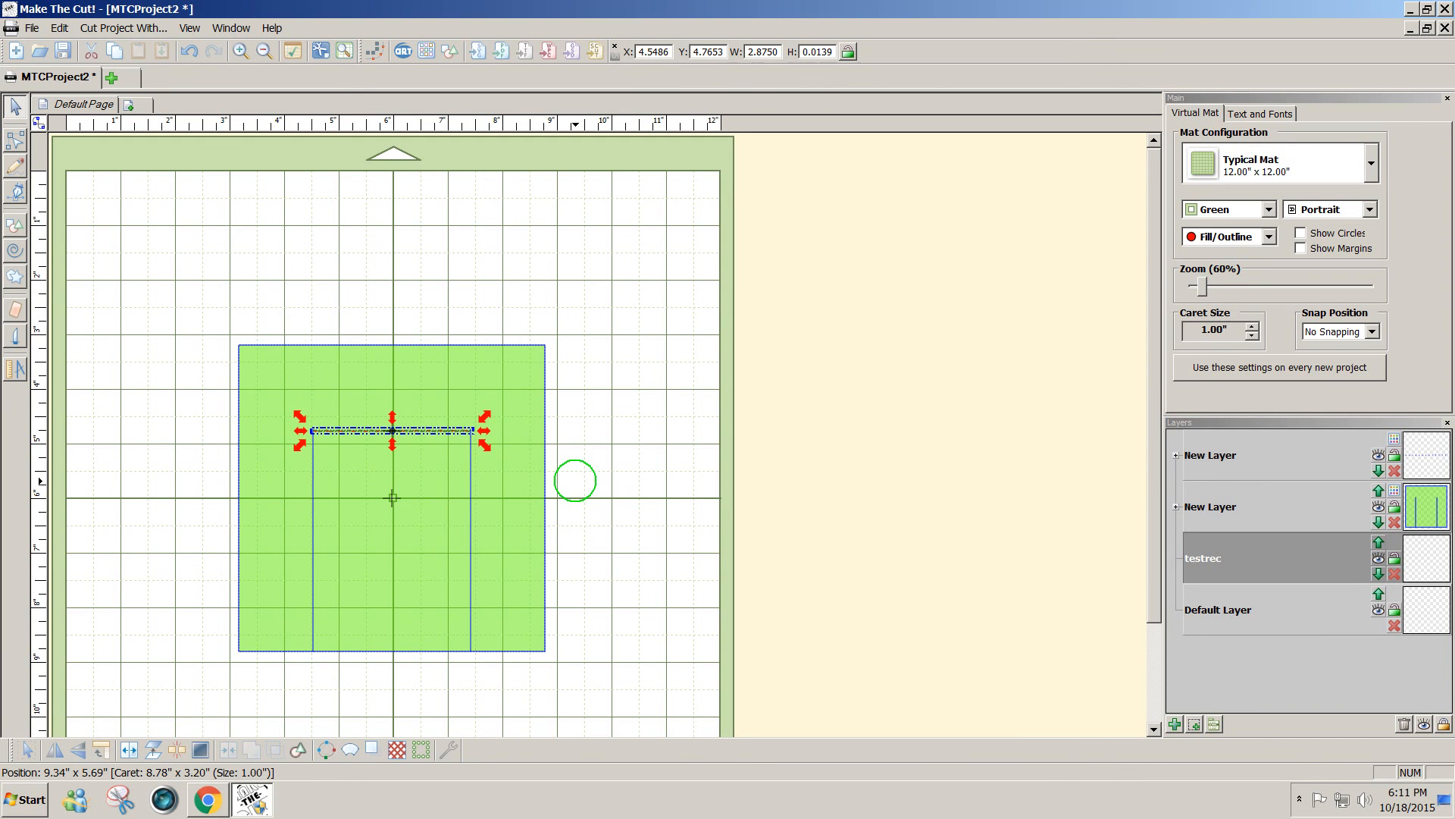
click(647, 471)
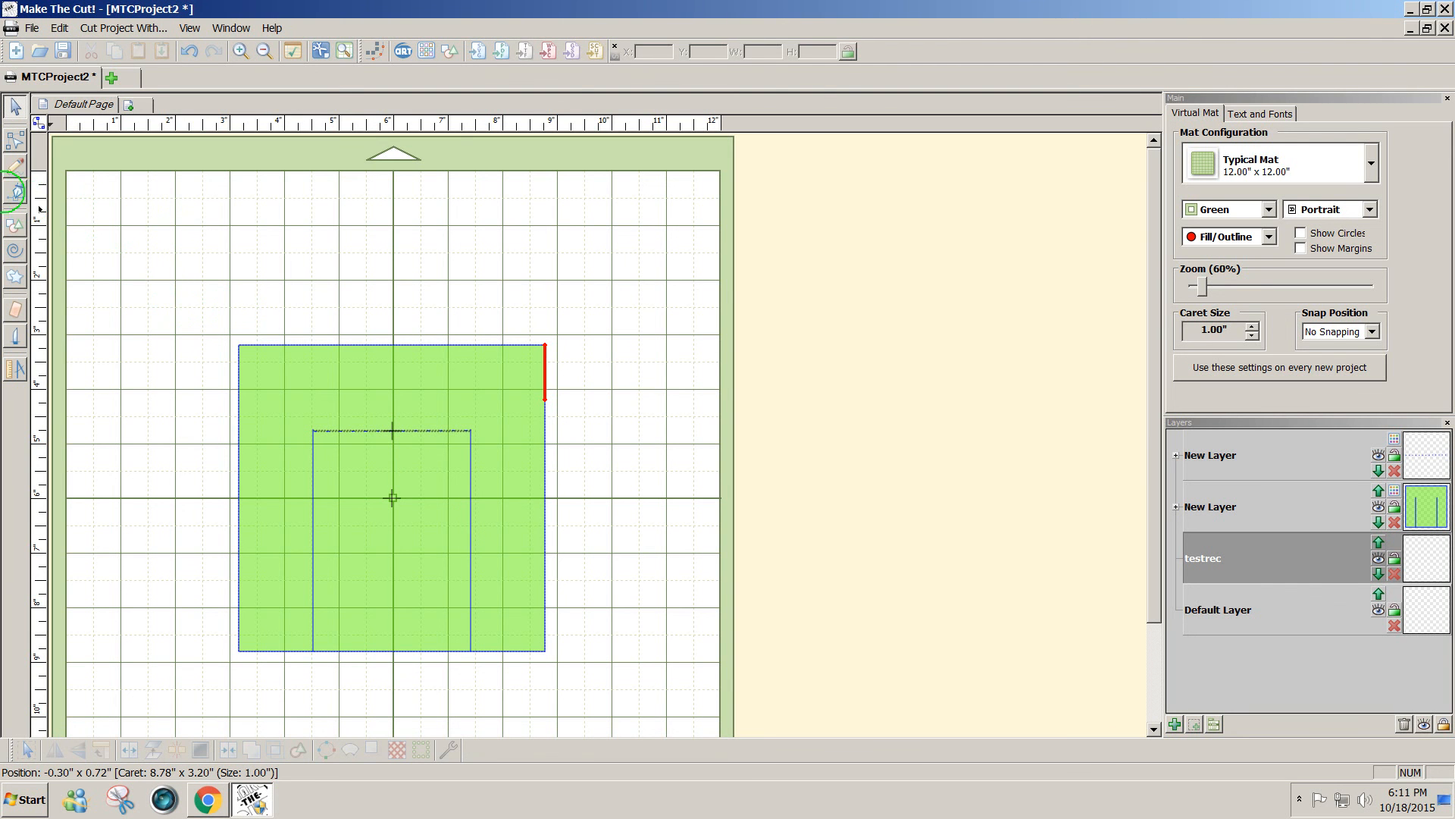
- Add an empty layer, then make the layer with the joined square active for drawing lines
click(16, 192)
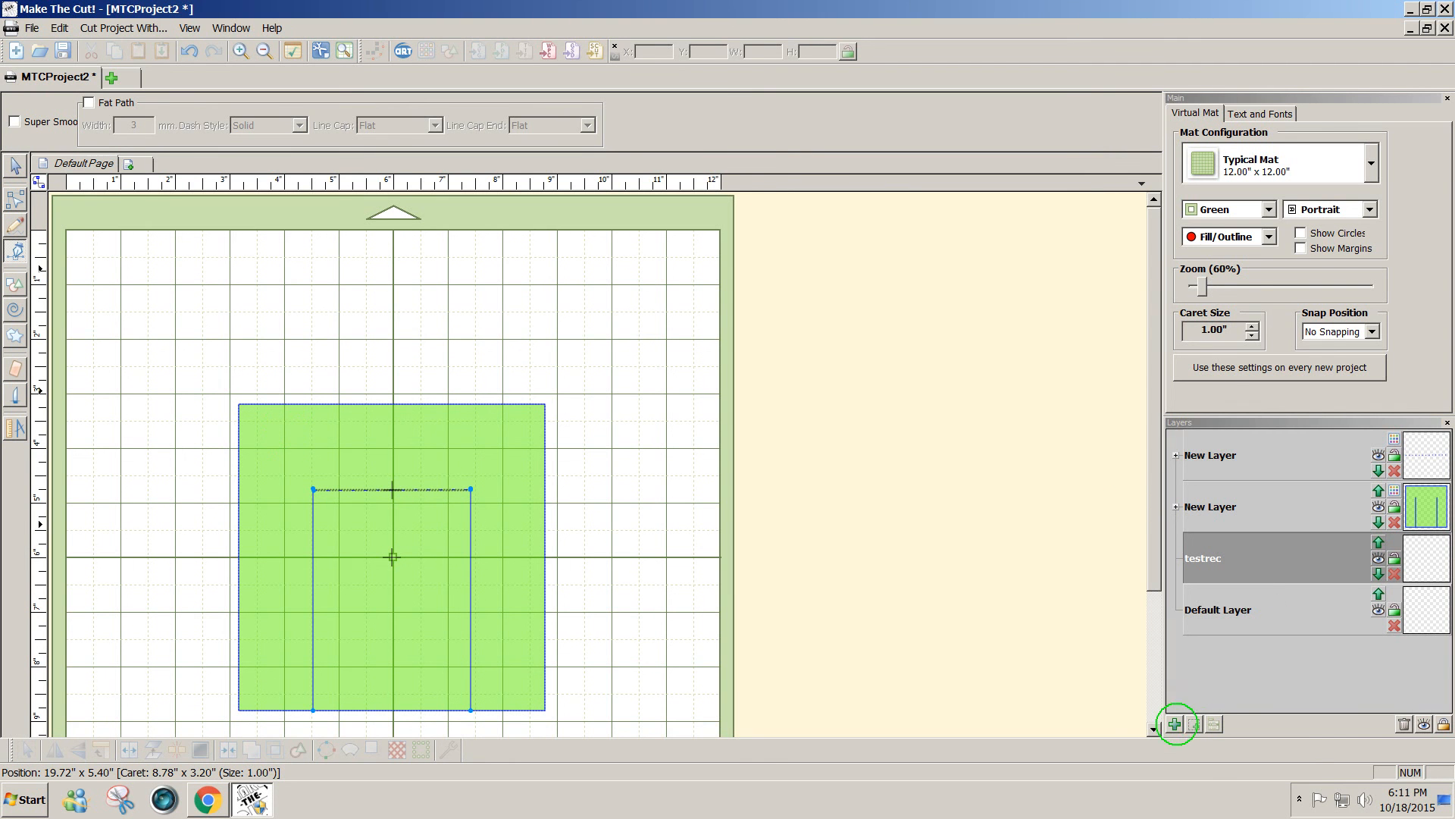
click(1174, 724)
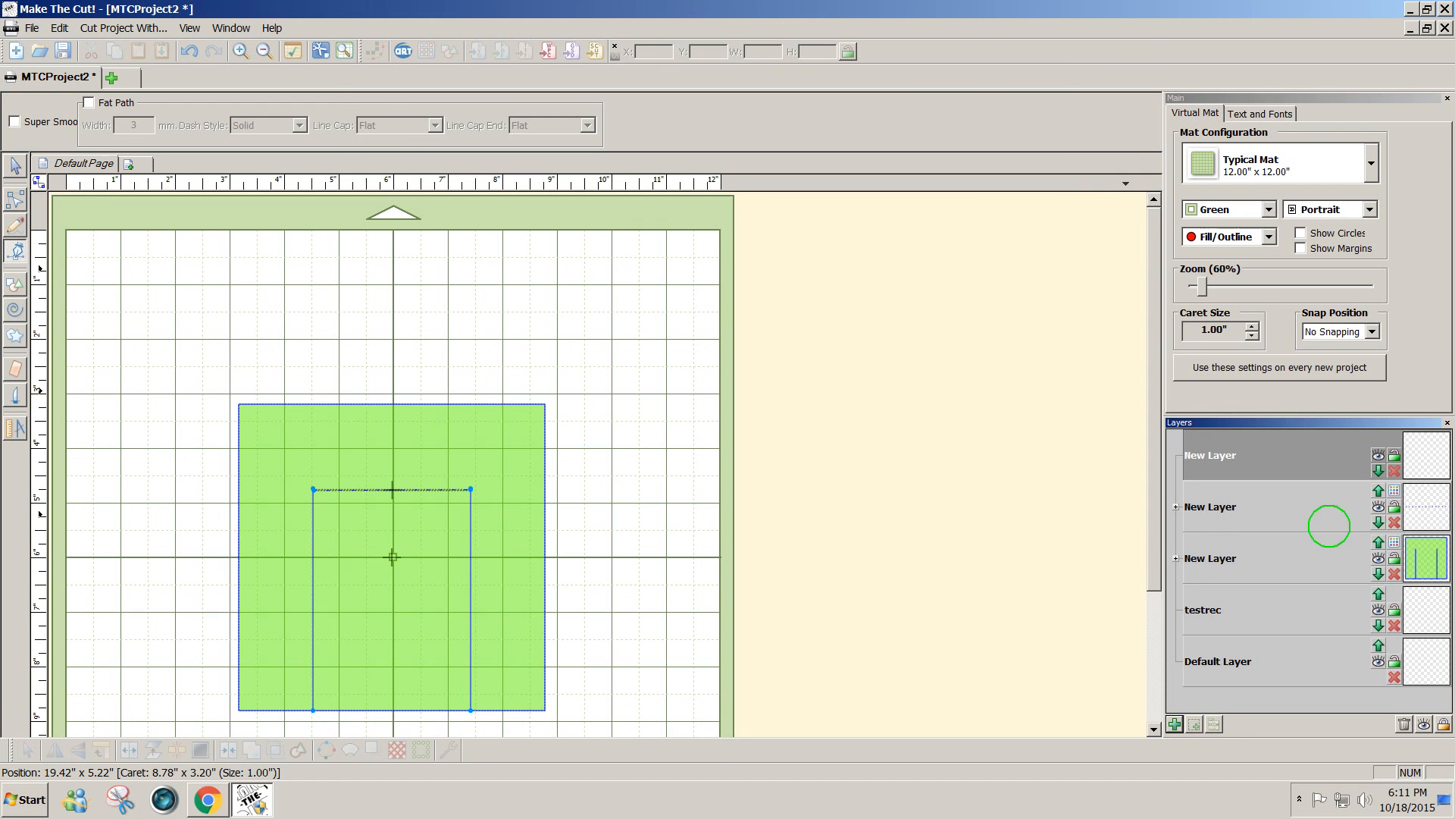
click(1199, 559)
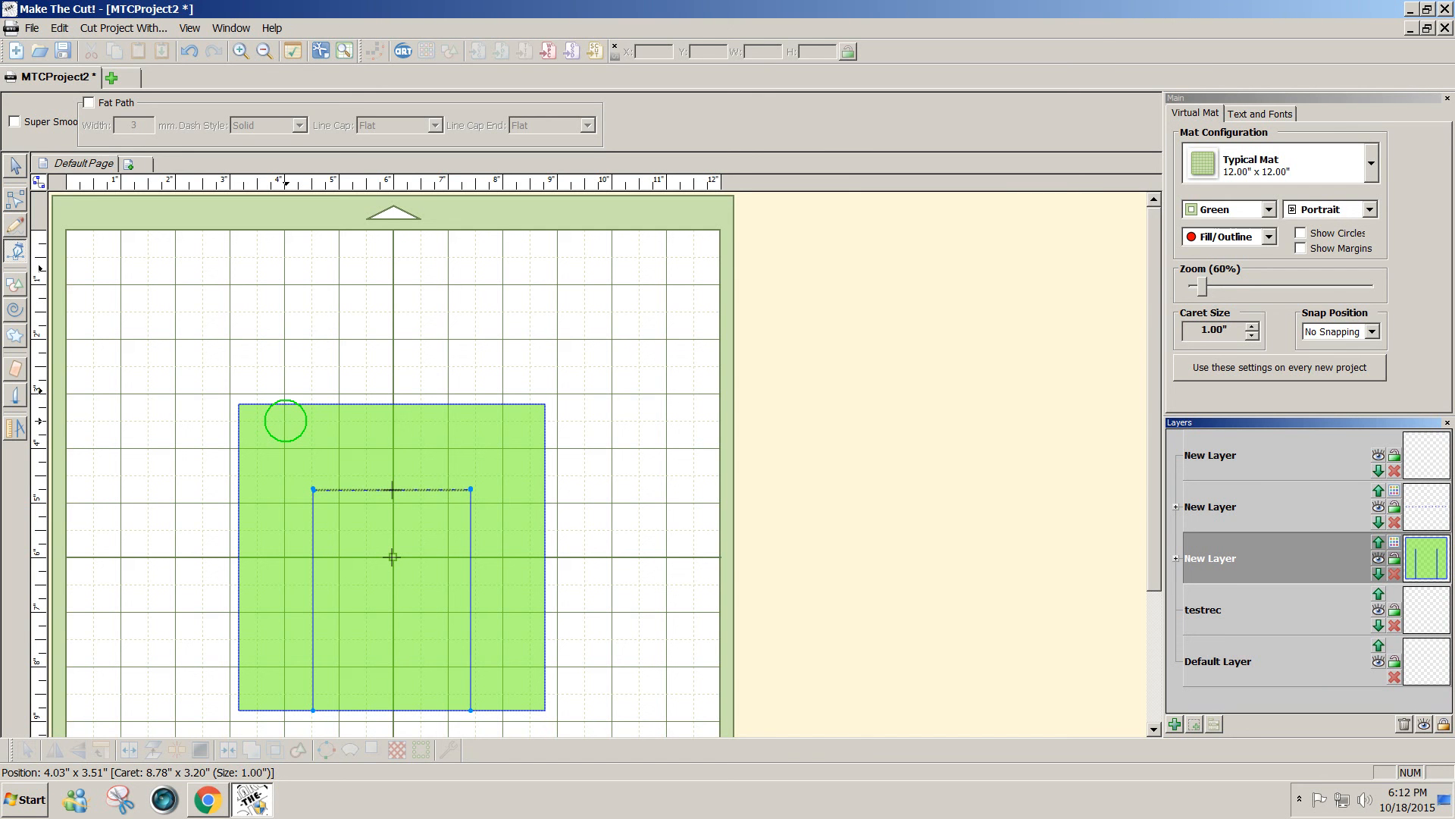
- Draw two short vertical lines about 0.49 inch long near the square's upper corners and return to the selection tool
drag(285, 421, 285, 447)
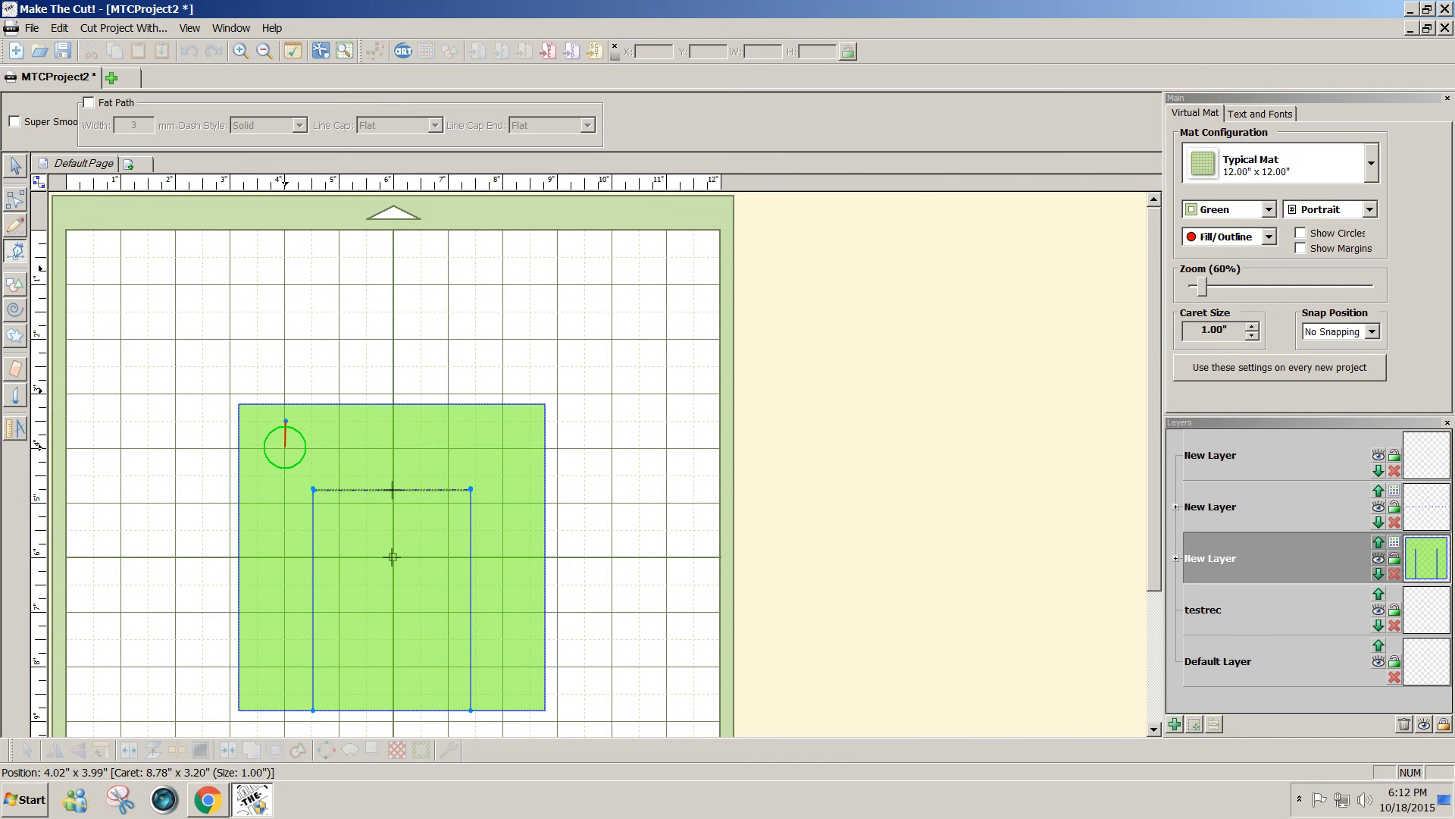
click(285, 447)
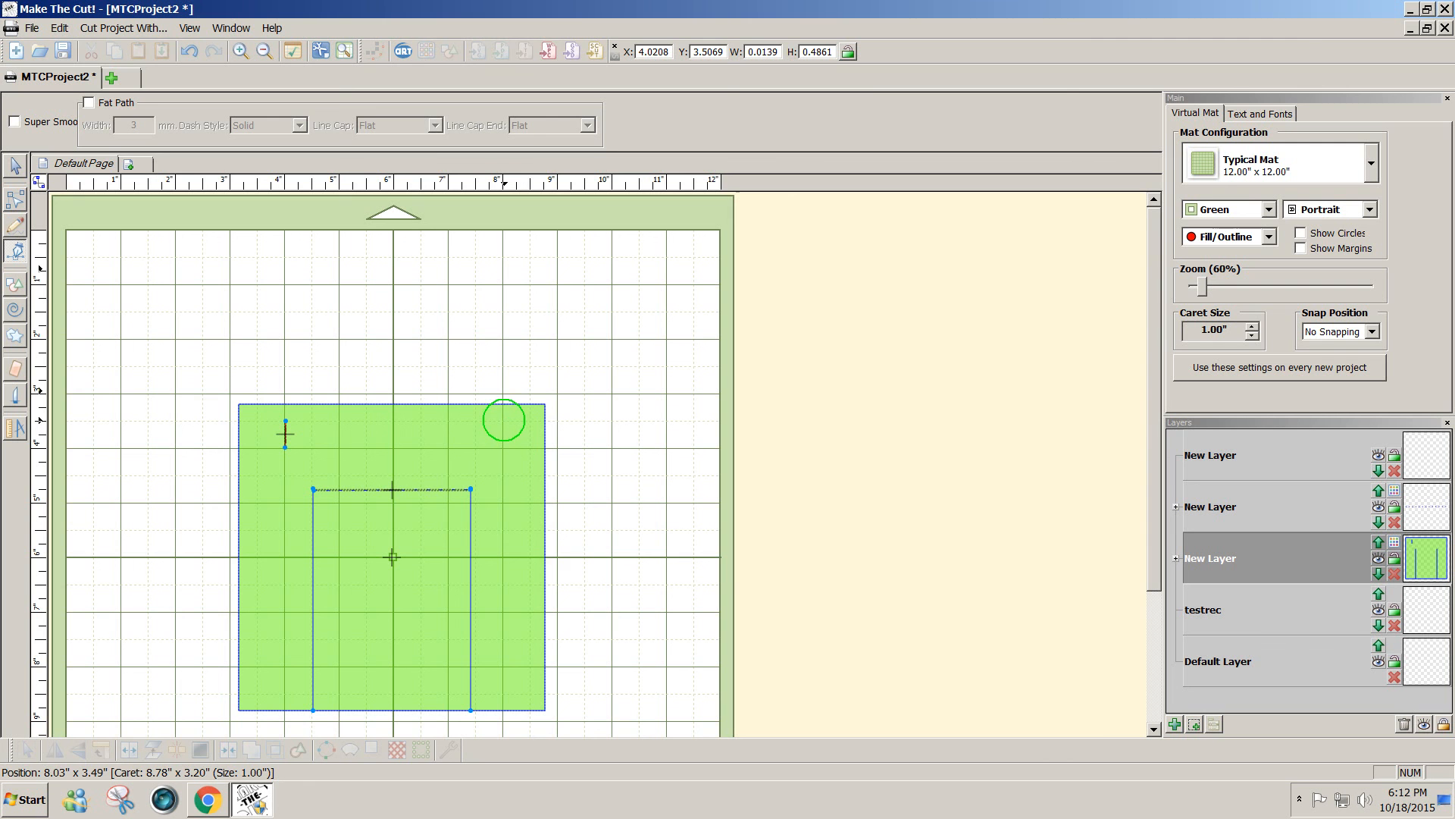
click(504, 421)
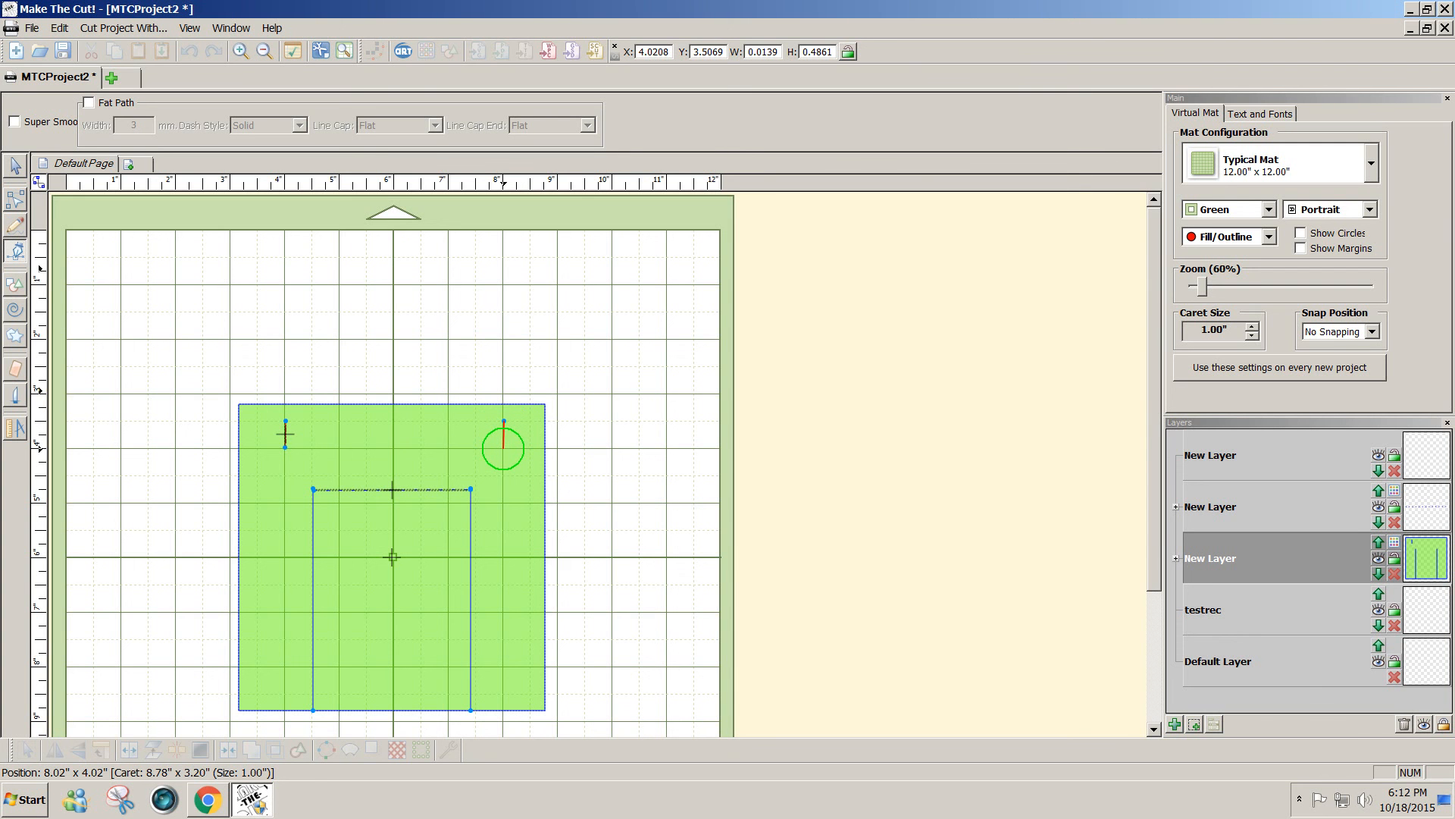
click(503, 448)
click(15, 166)
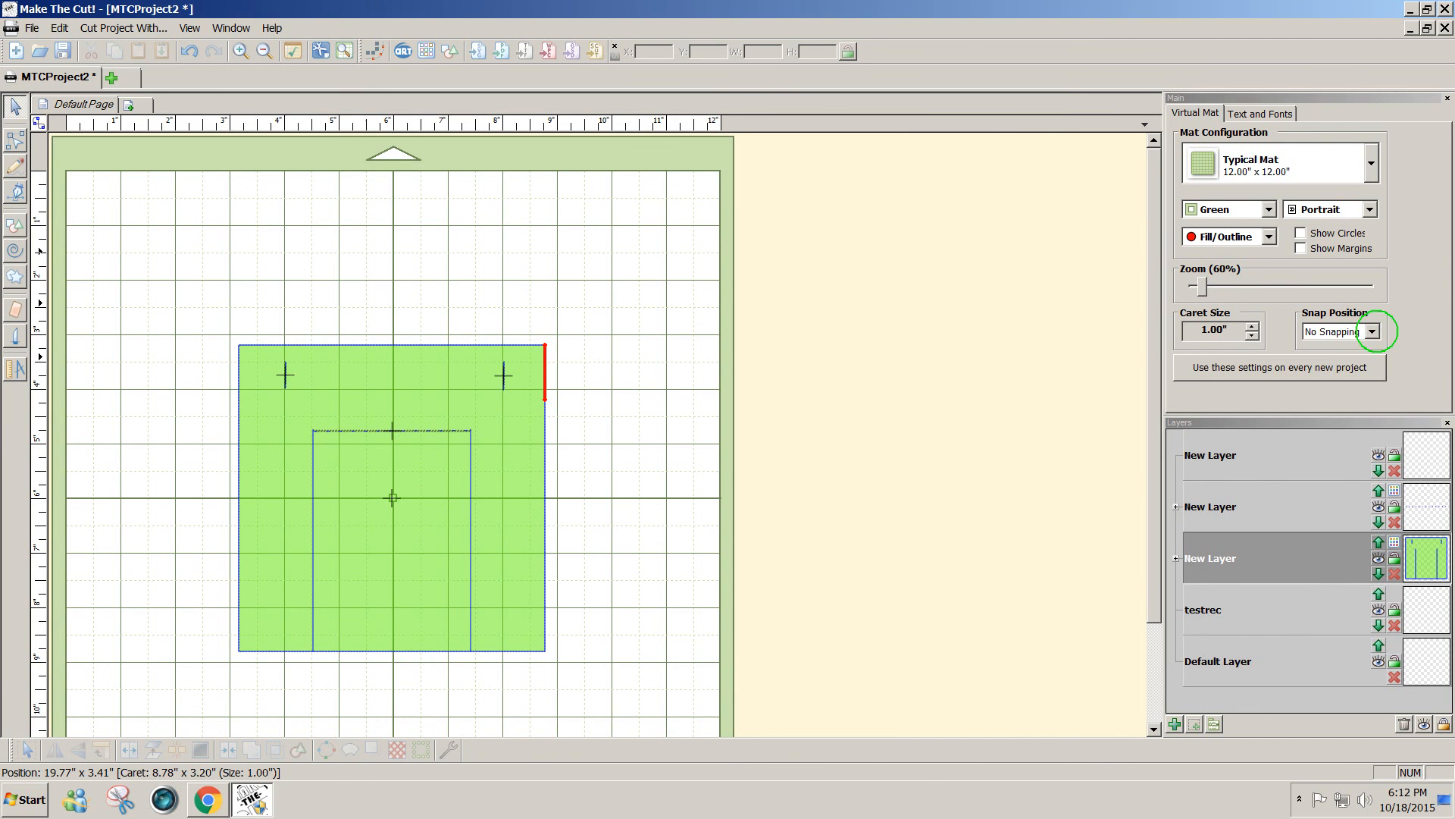
- Set position snapping to 1/2 inch and delete the two short vertical lines near the square's upper corners
click(1365, 331)
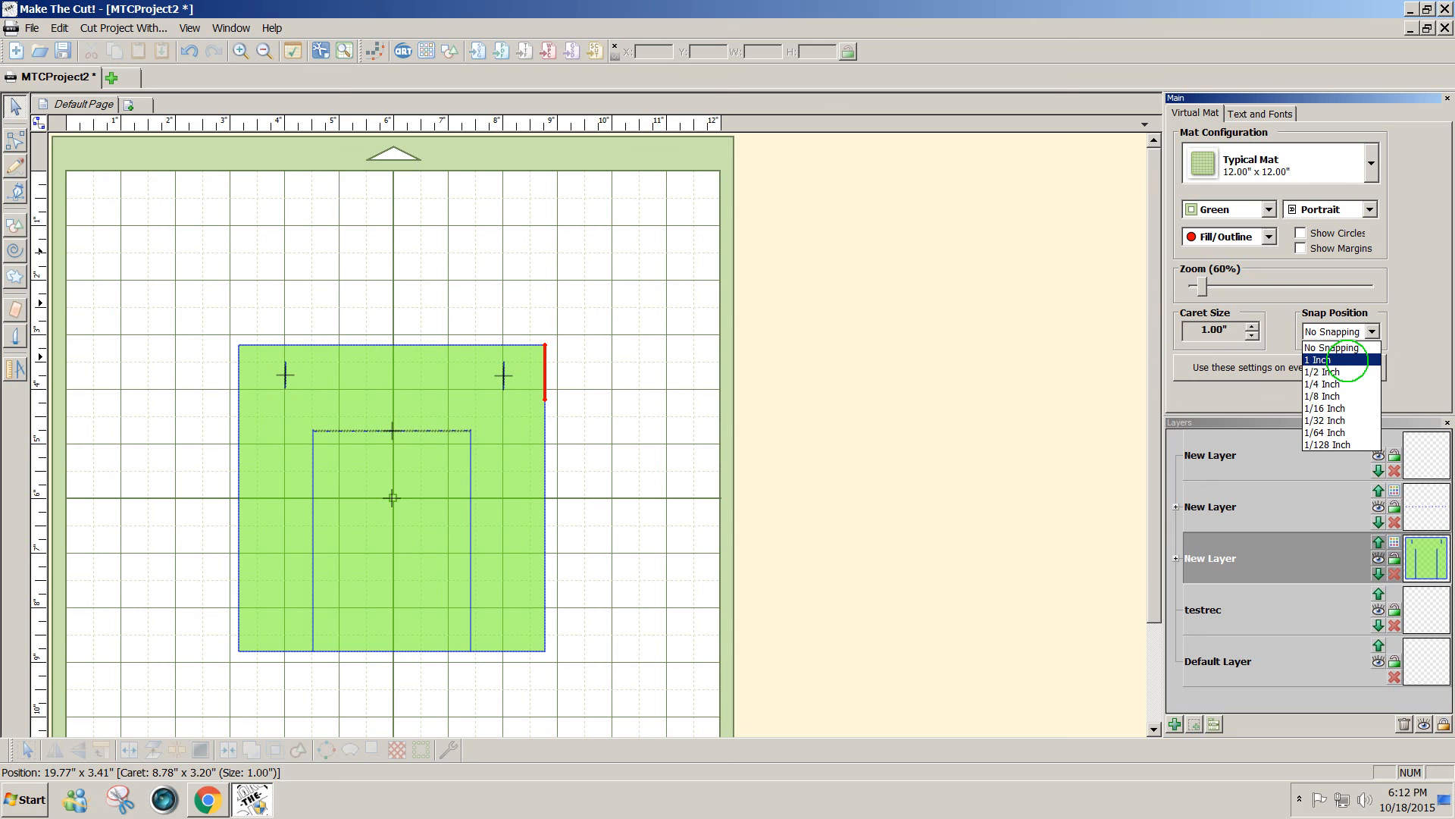
click(1334, 372)
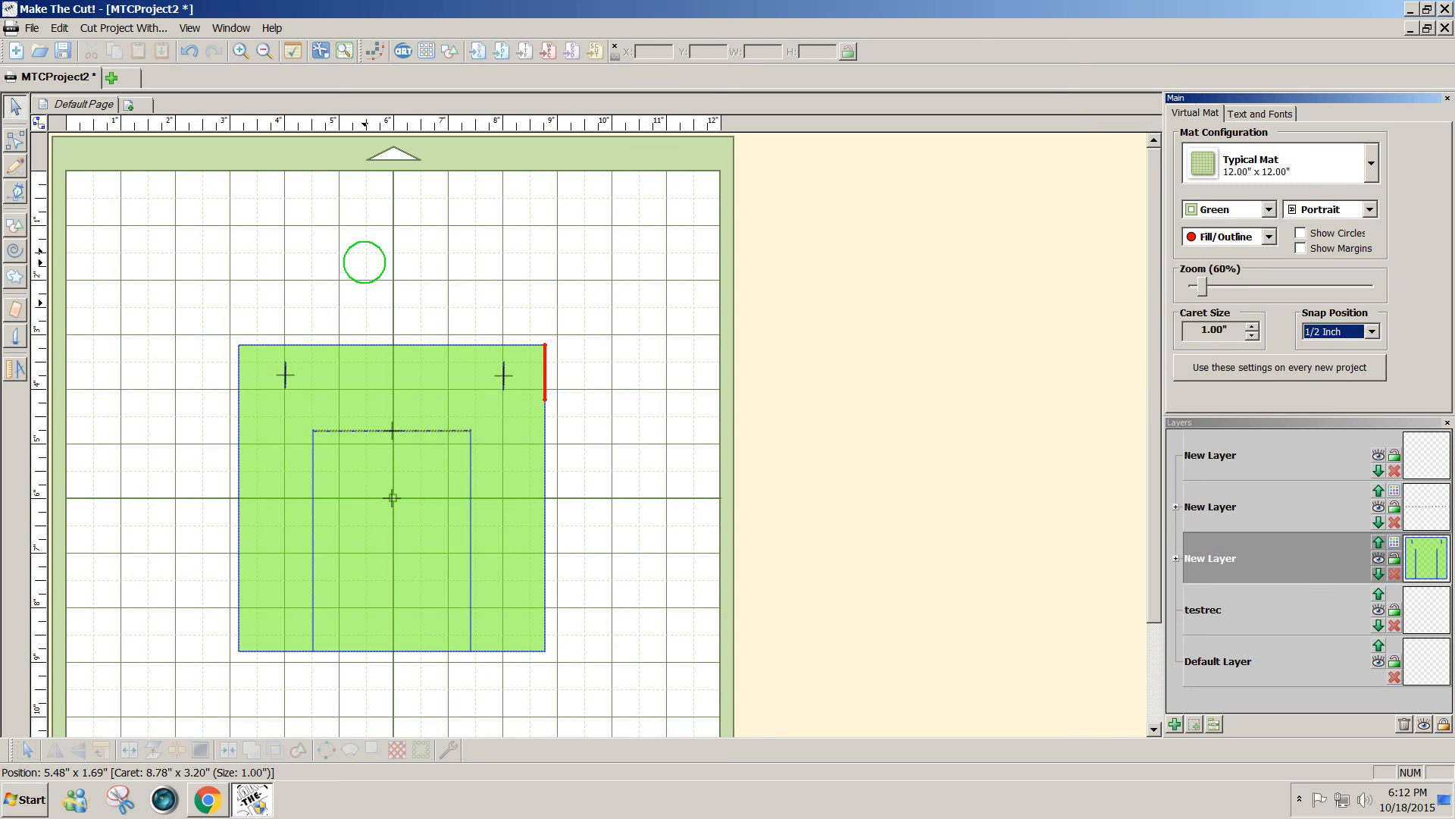
drag(200, 258, 568, 413)
- Draw two vertical 0.5 inch lines near the square's upper corners, at X 4 and X 8 inches, starting at Y 3.5
click(15, 191)
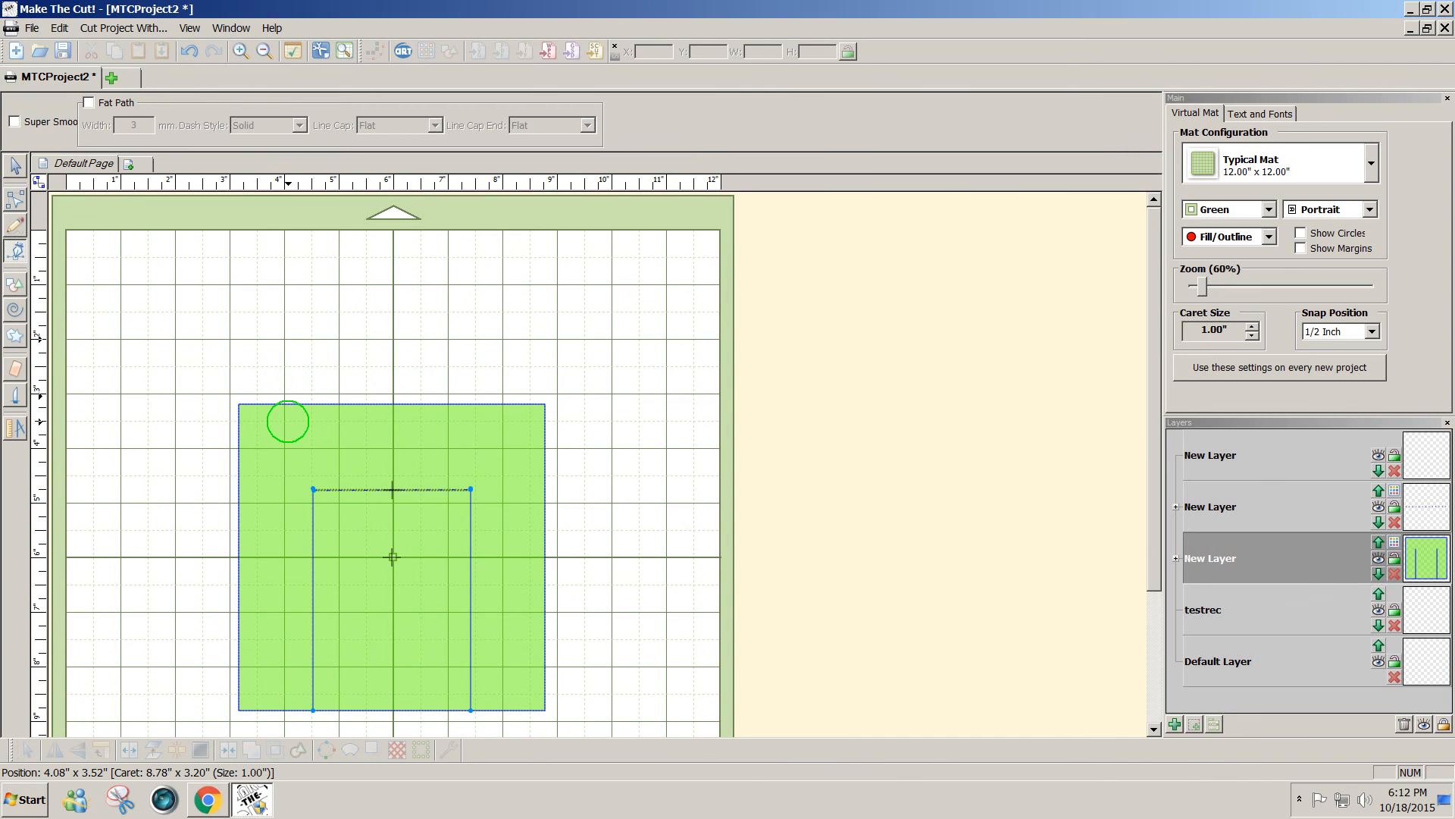
drag(285, 423, 285, 448)
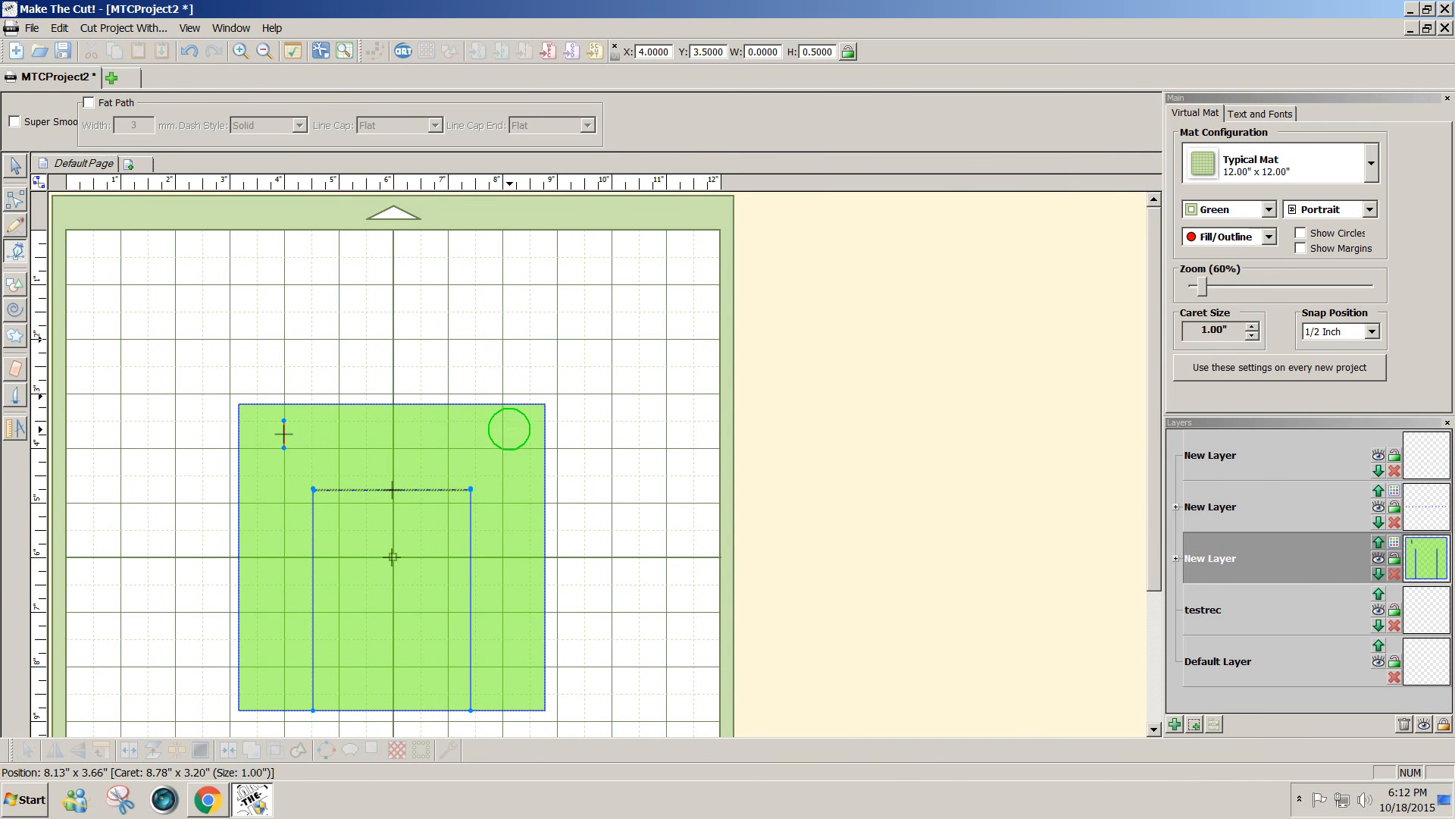
drag(502, 422, 502, 448)
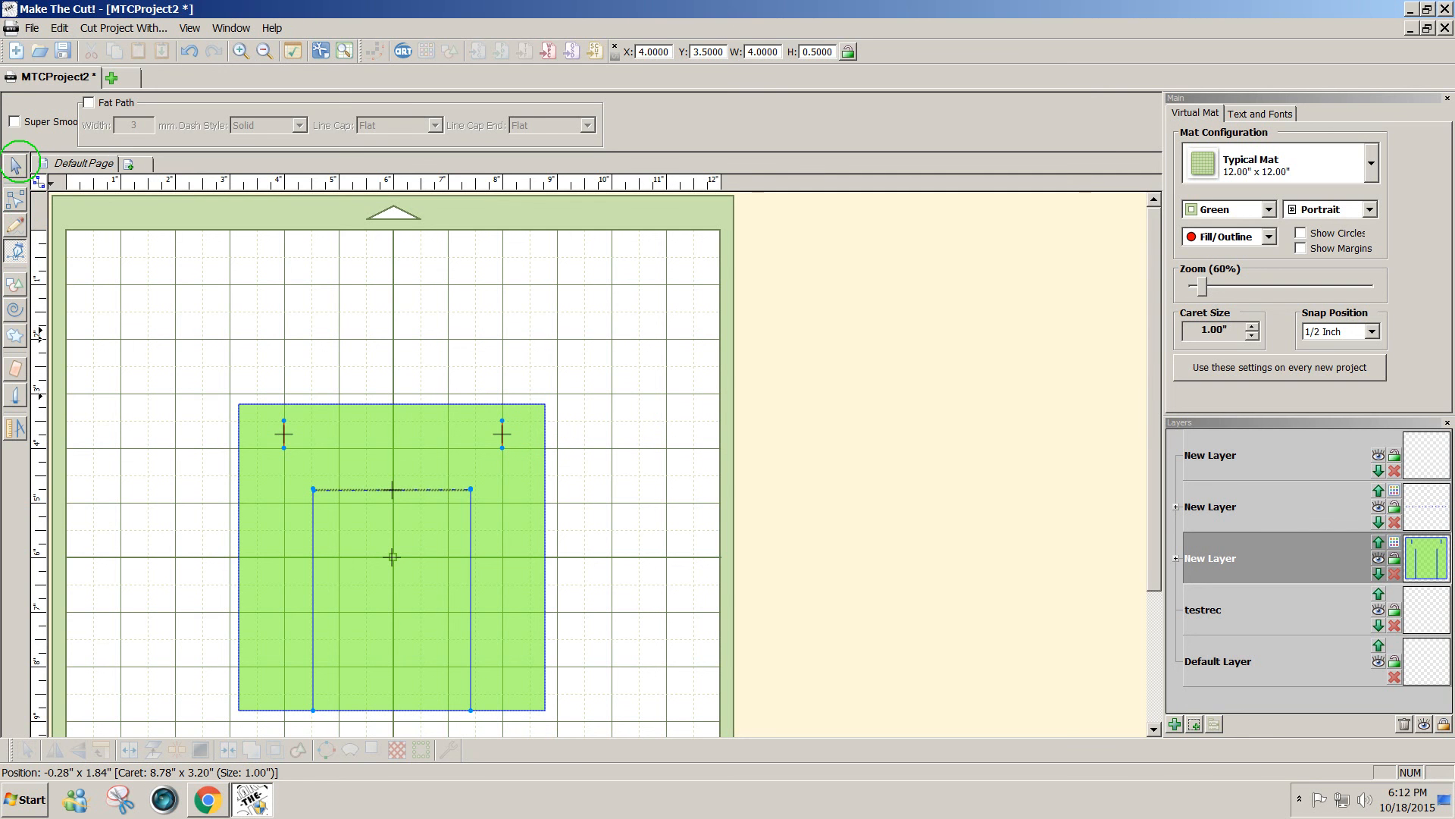
click(16, 164)
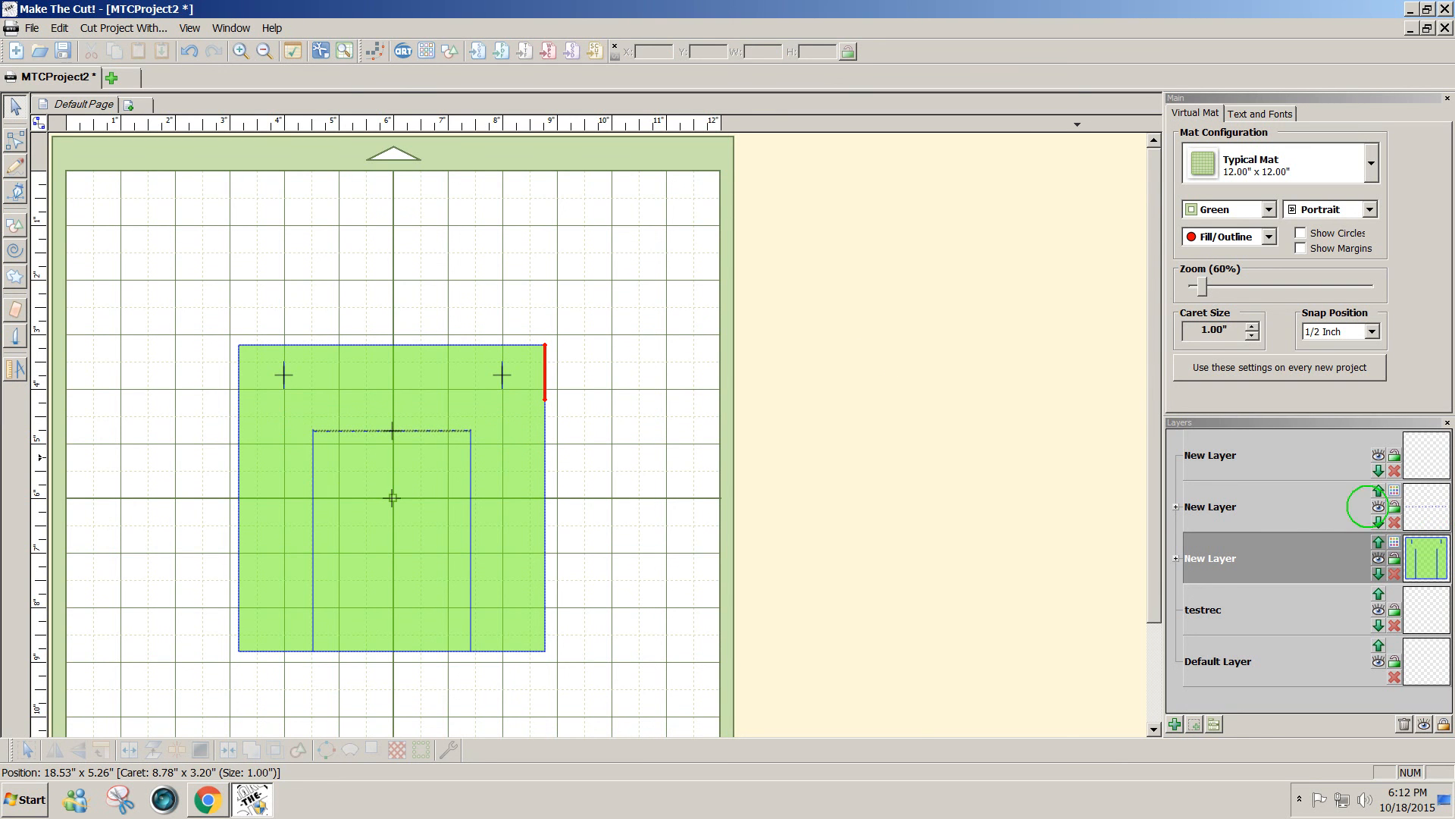
- Hide the dashed line's layer, join the square with all the vertical lines, and show the dashed line's layer again
click(1378, 507)
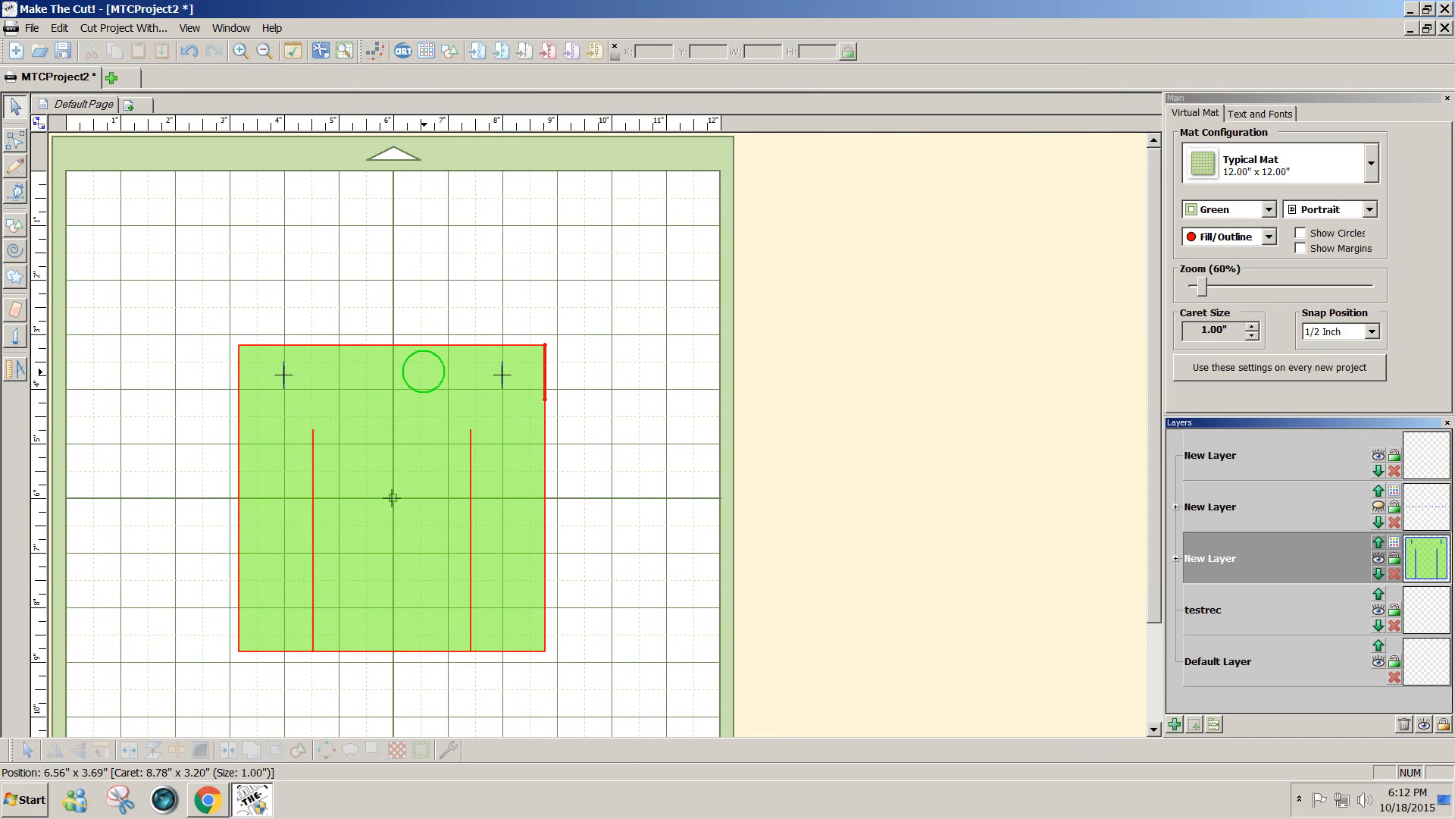
drag(217, 279, 731, 739)
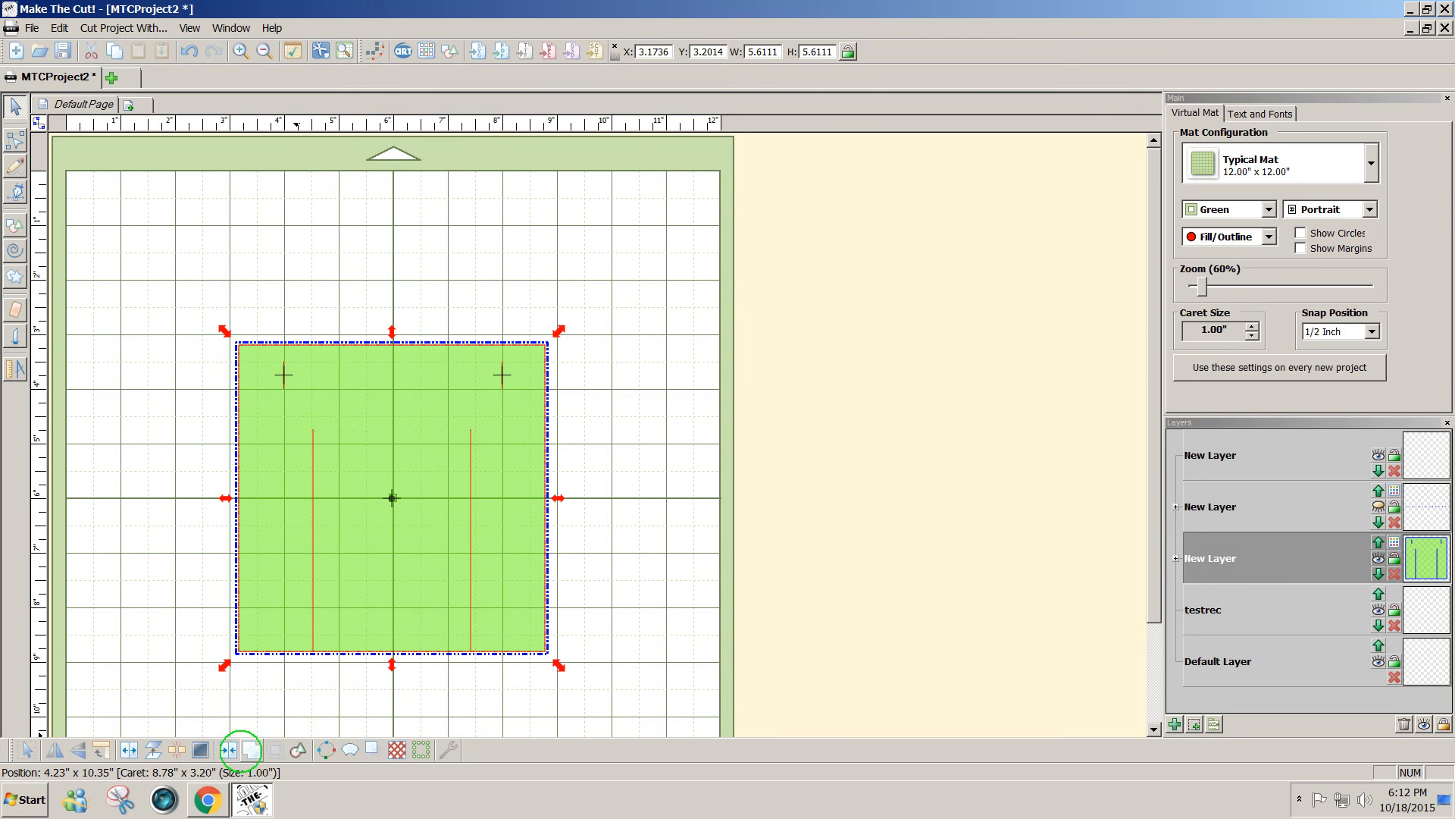
click(229, 750)
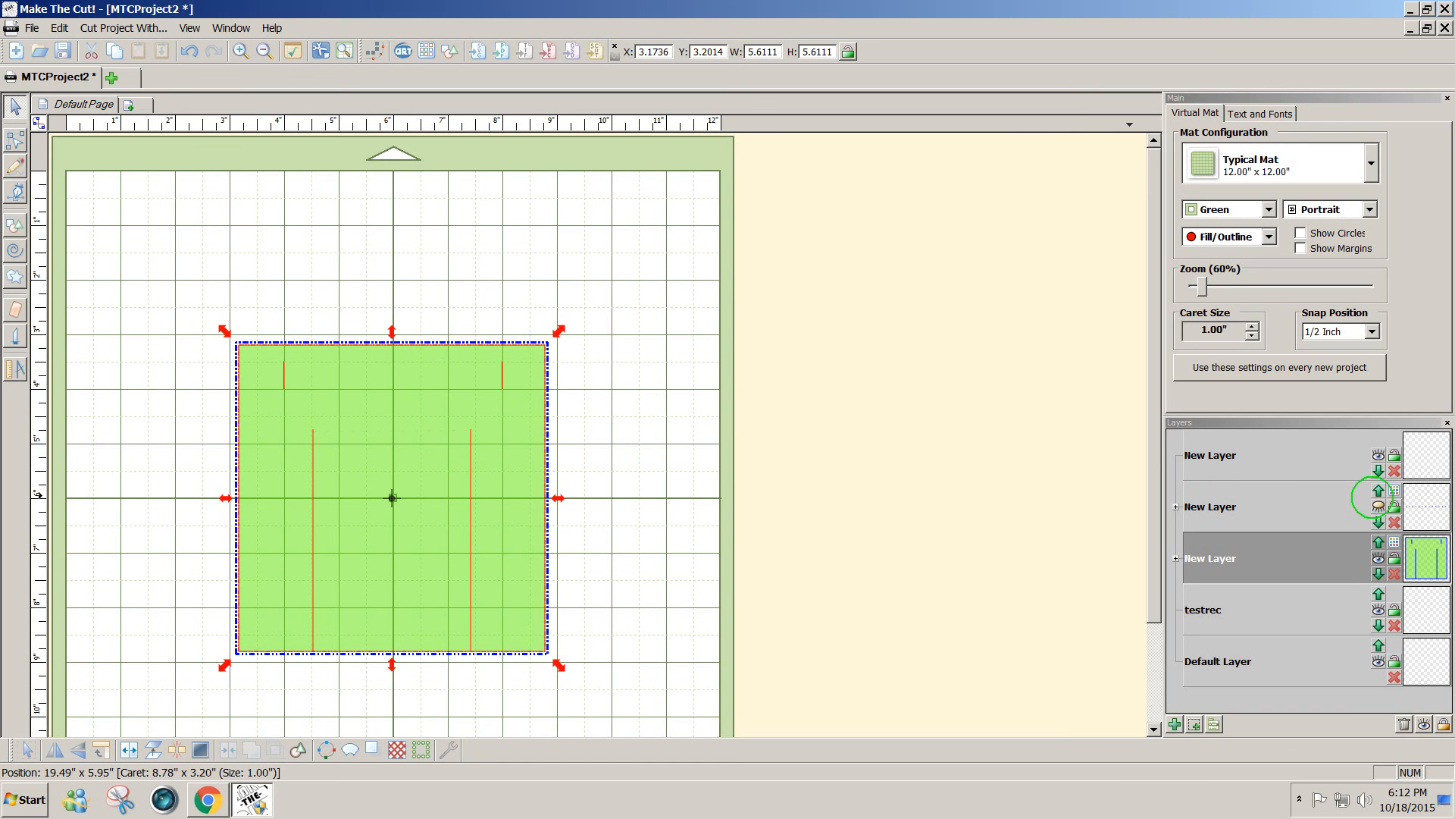
click(1378, 505)
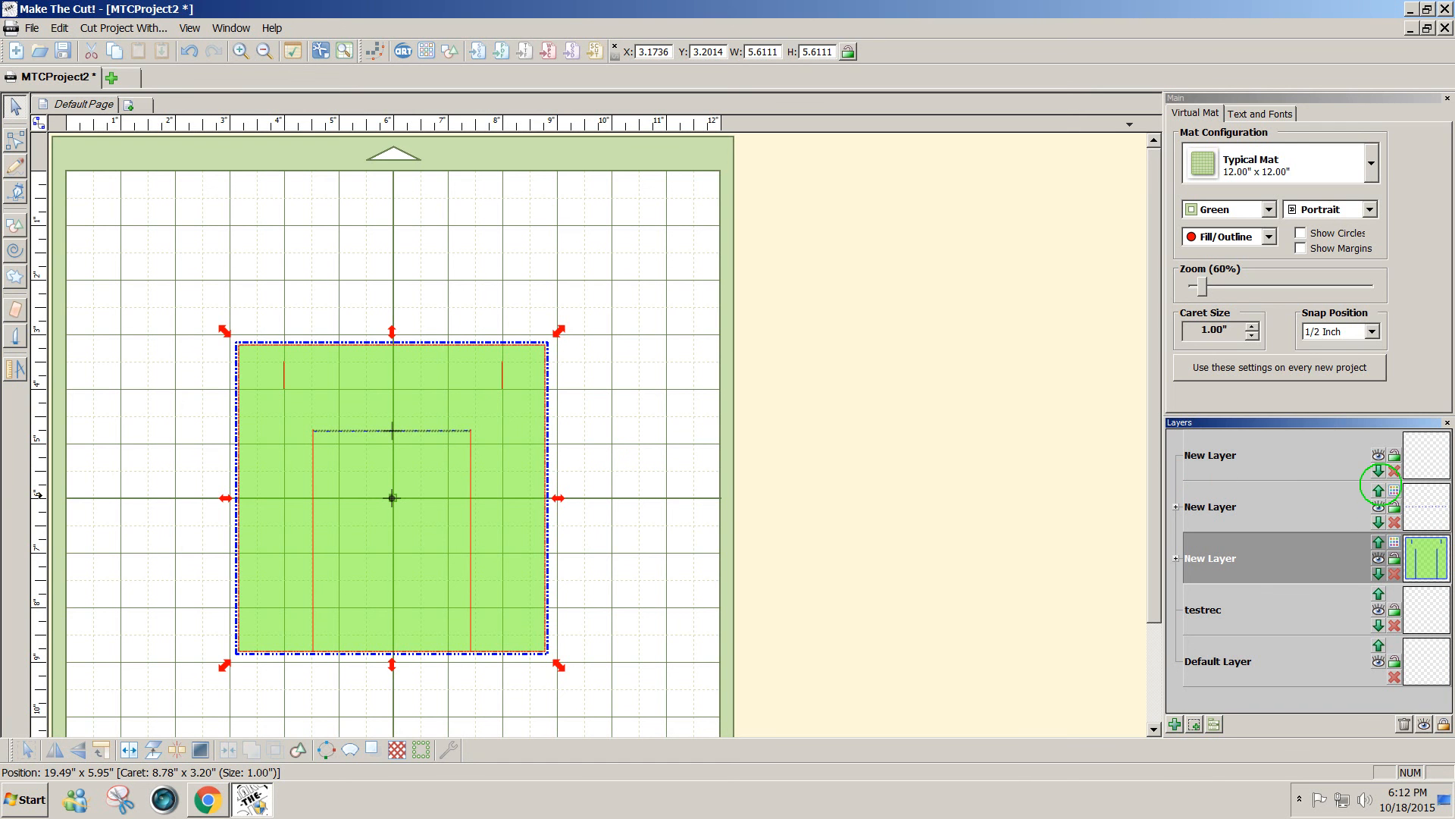
click(641, 388)
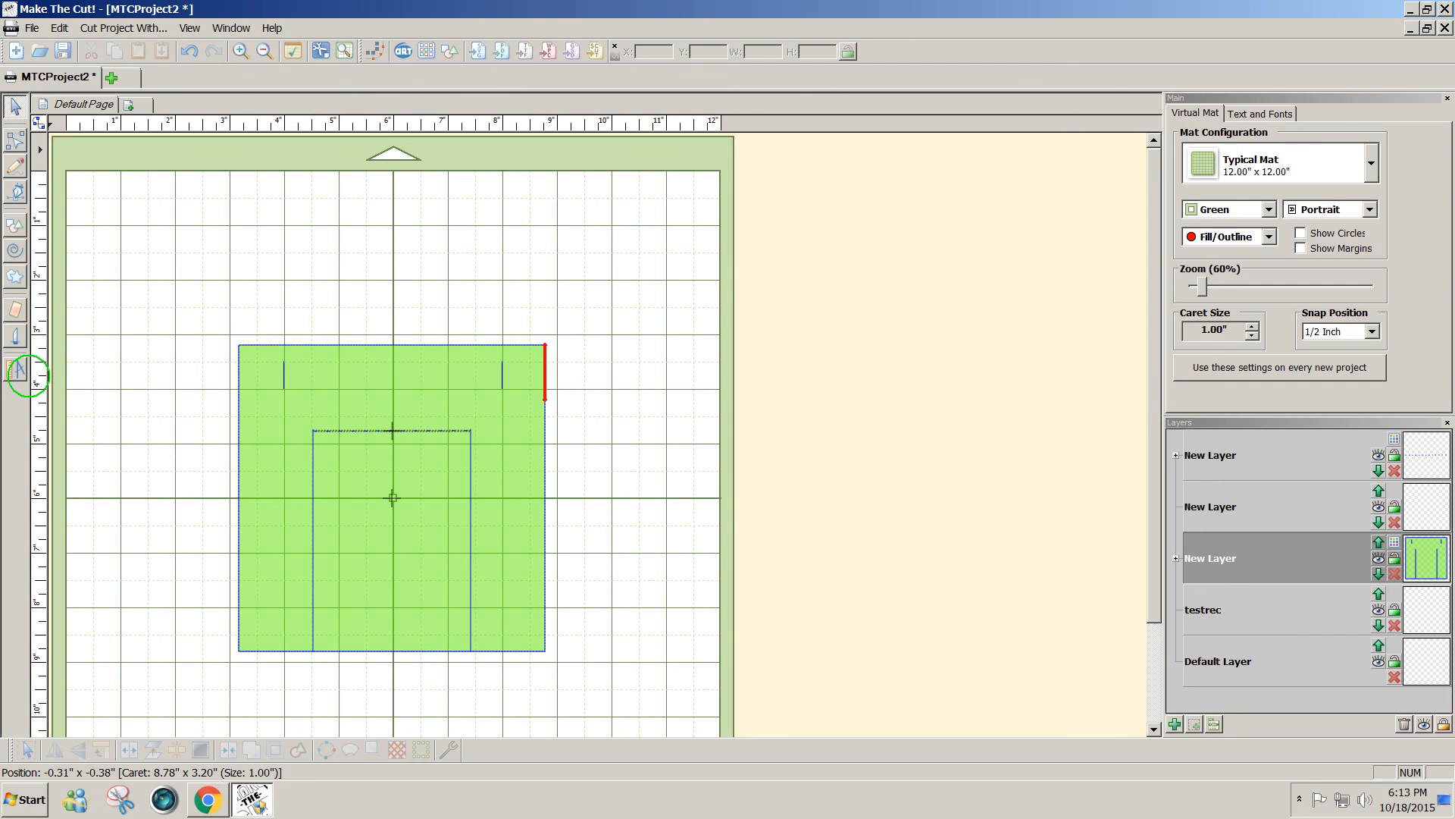
click(16, 369)
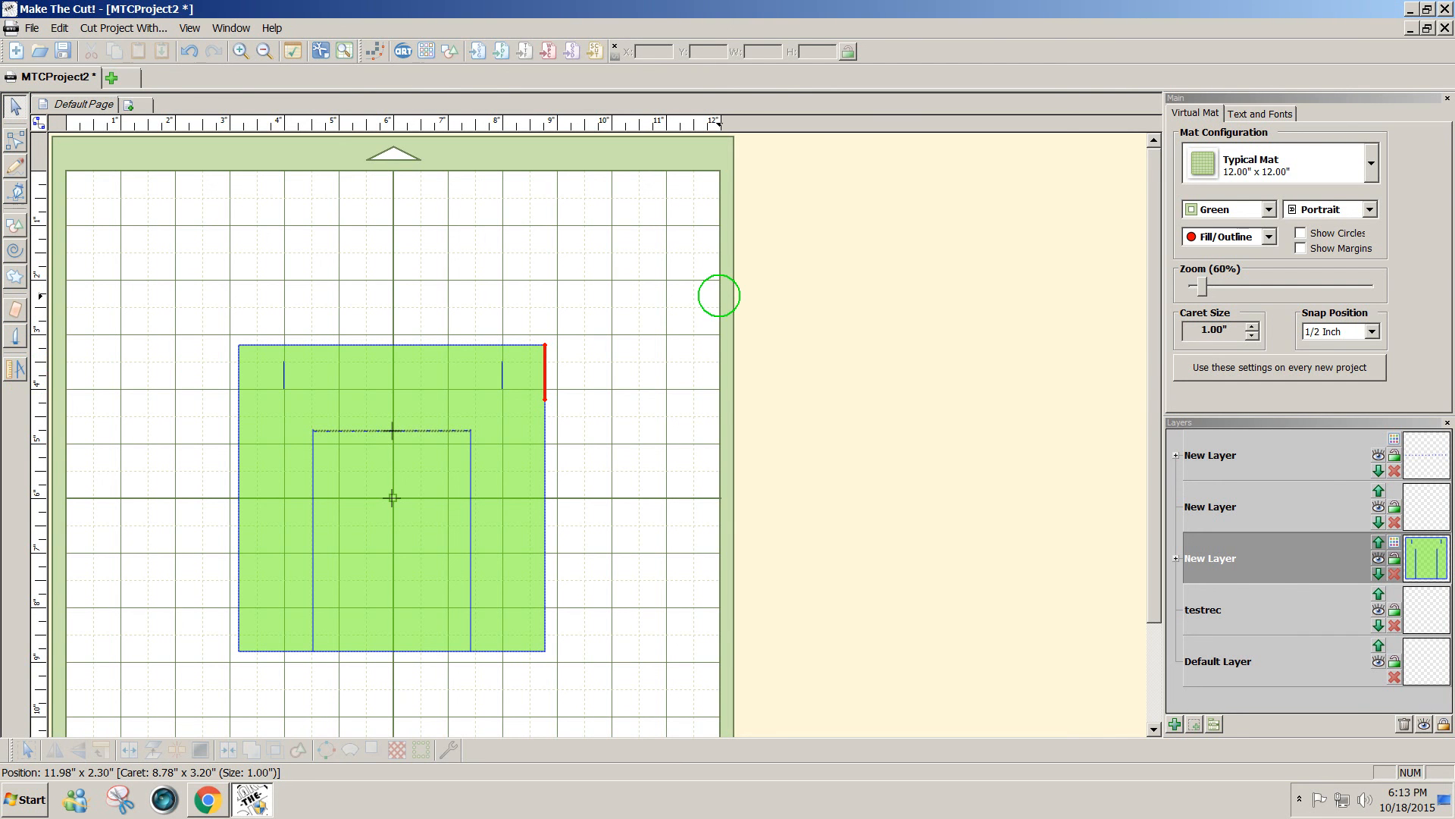